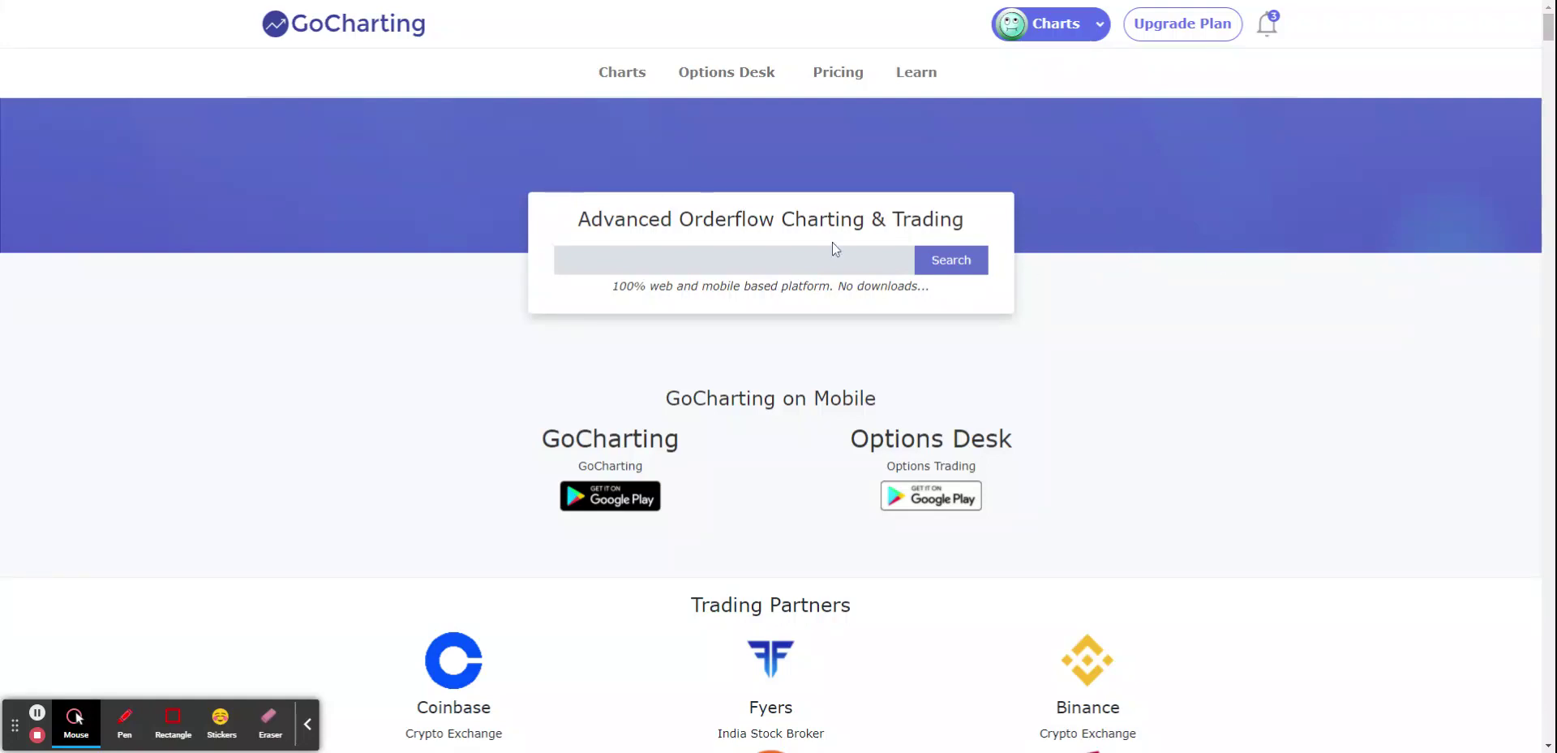
- Search ASCENDEX:BTCUSD and open the BTCUSDT PERPETUAL FUTURES chart
{"action": "left_click", "coordinate": [803, 258]}
{"action": "type", "text": "ASC"}
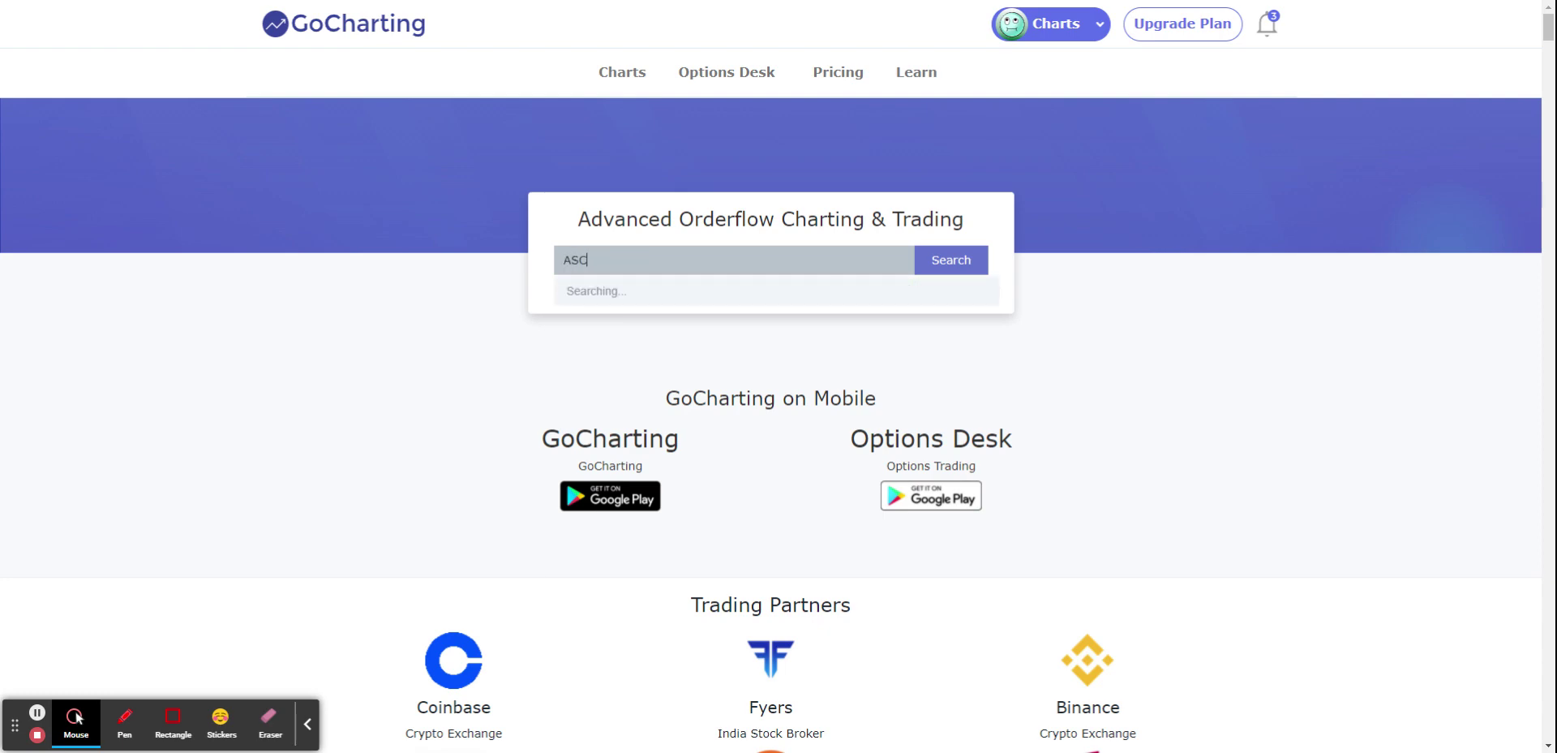
{"action": "type", "text": "ENDEX:"}
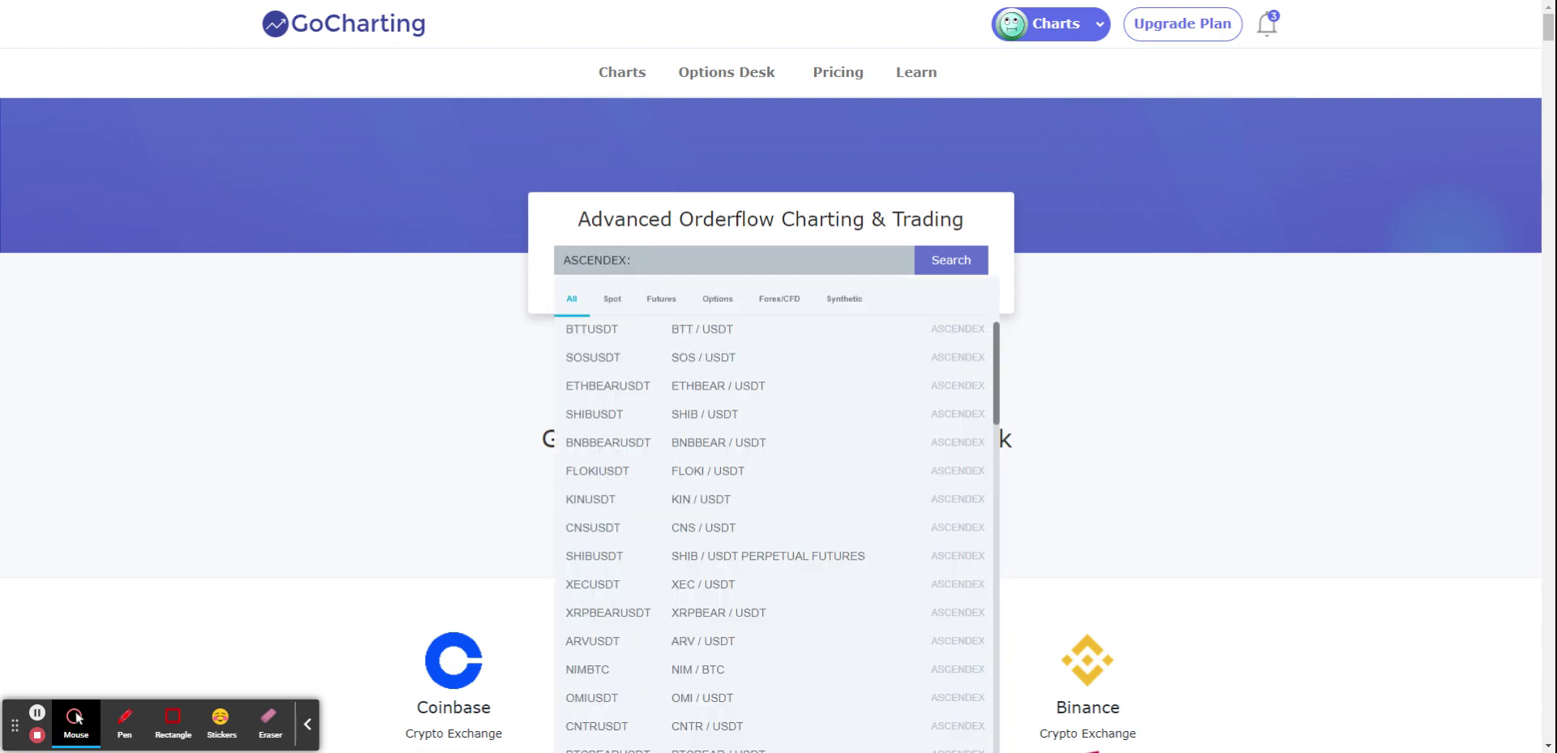
{"action": "type", "text": "BT"}
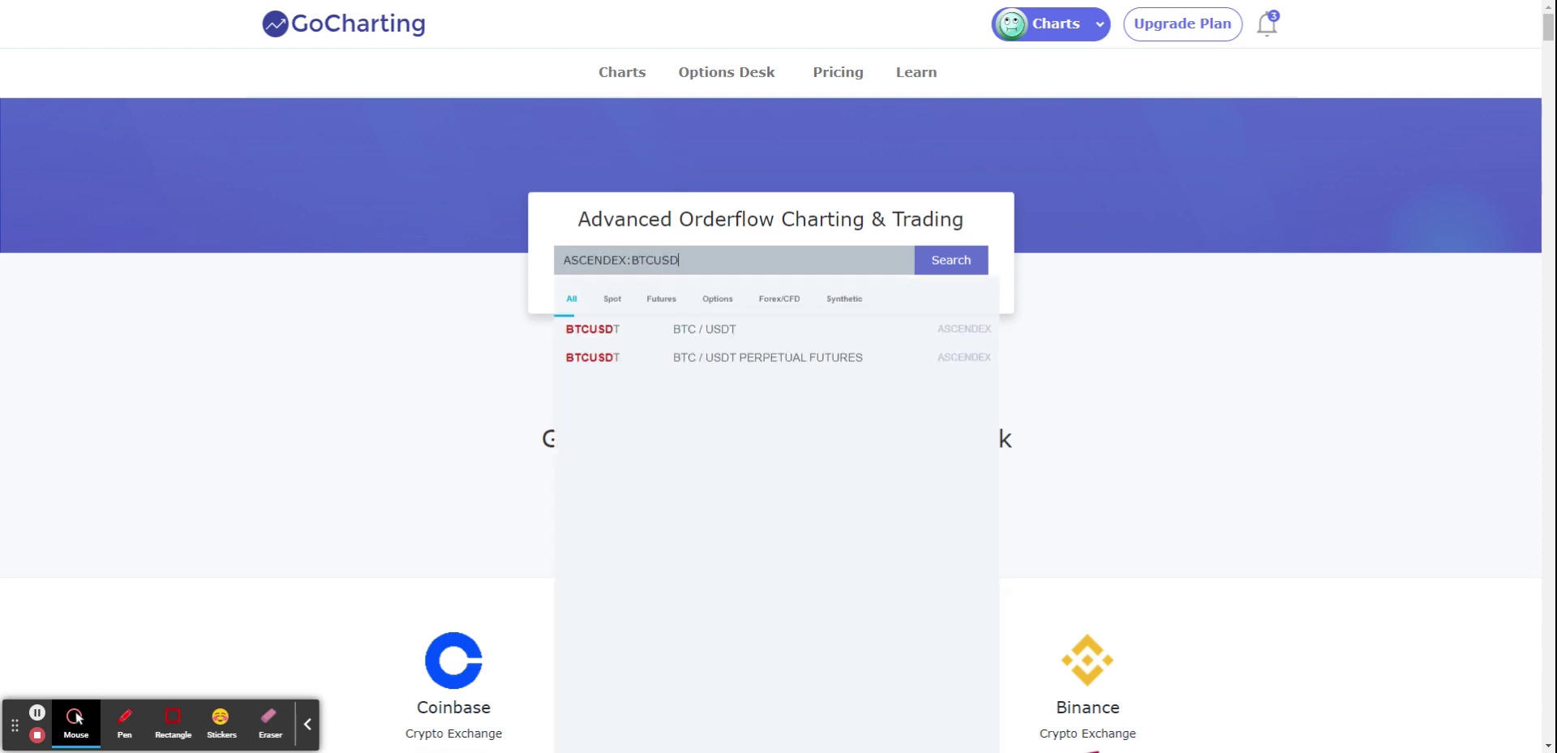
{"action": "type", "text": "CUSD"}
{"action": "left_click", "coordinate": [795, 357]}
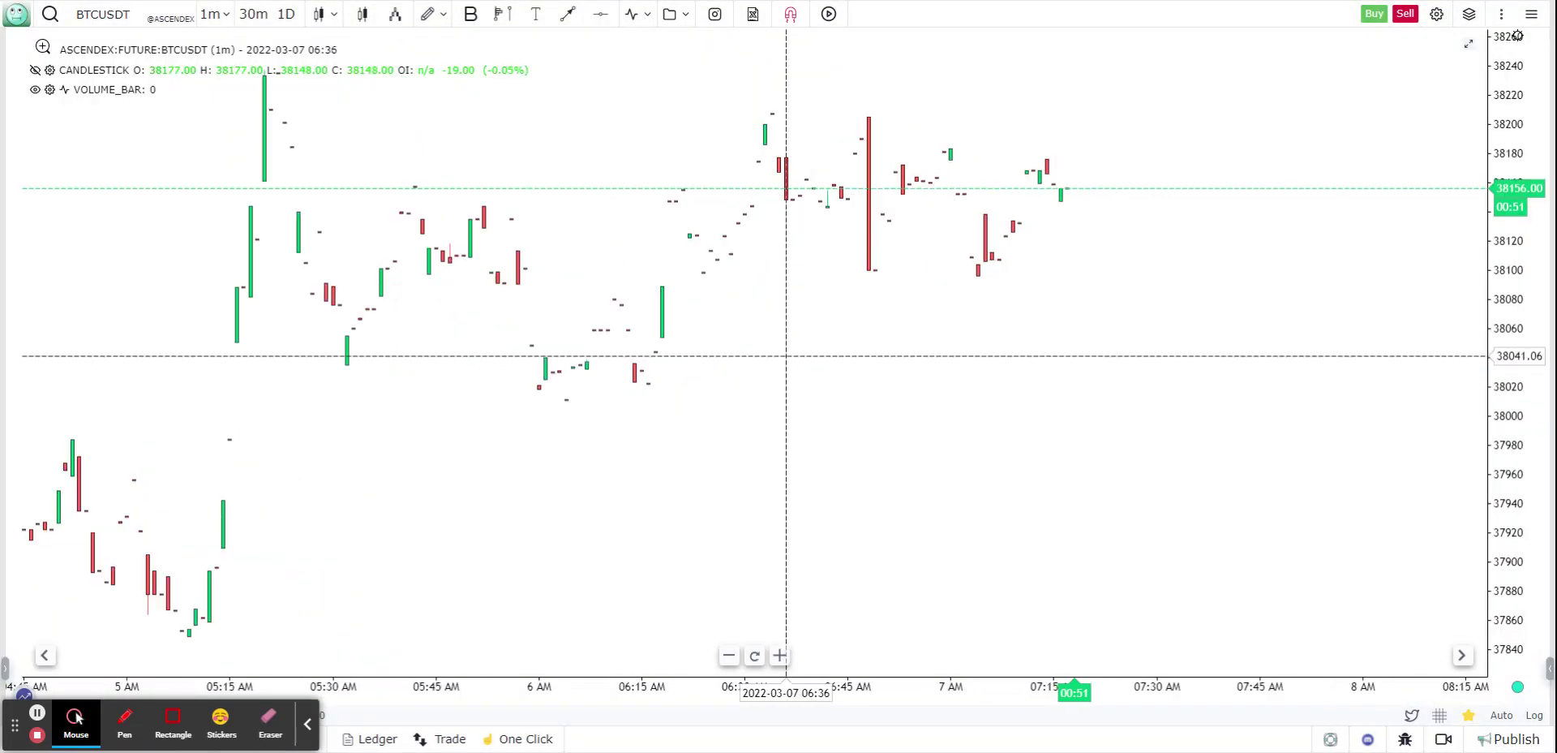
- Switch the chart interval from 1 minute to 15 minutes and pan back to earlier candles
{"action": "left_click", "coordinate": [214, 15]}
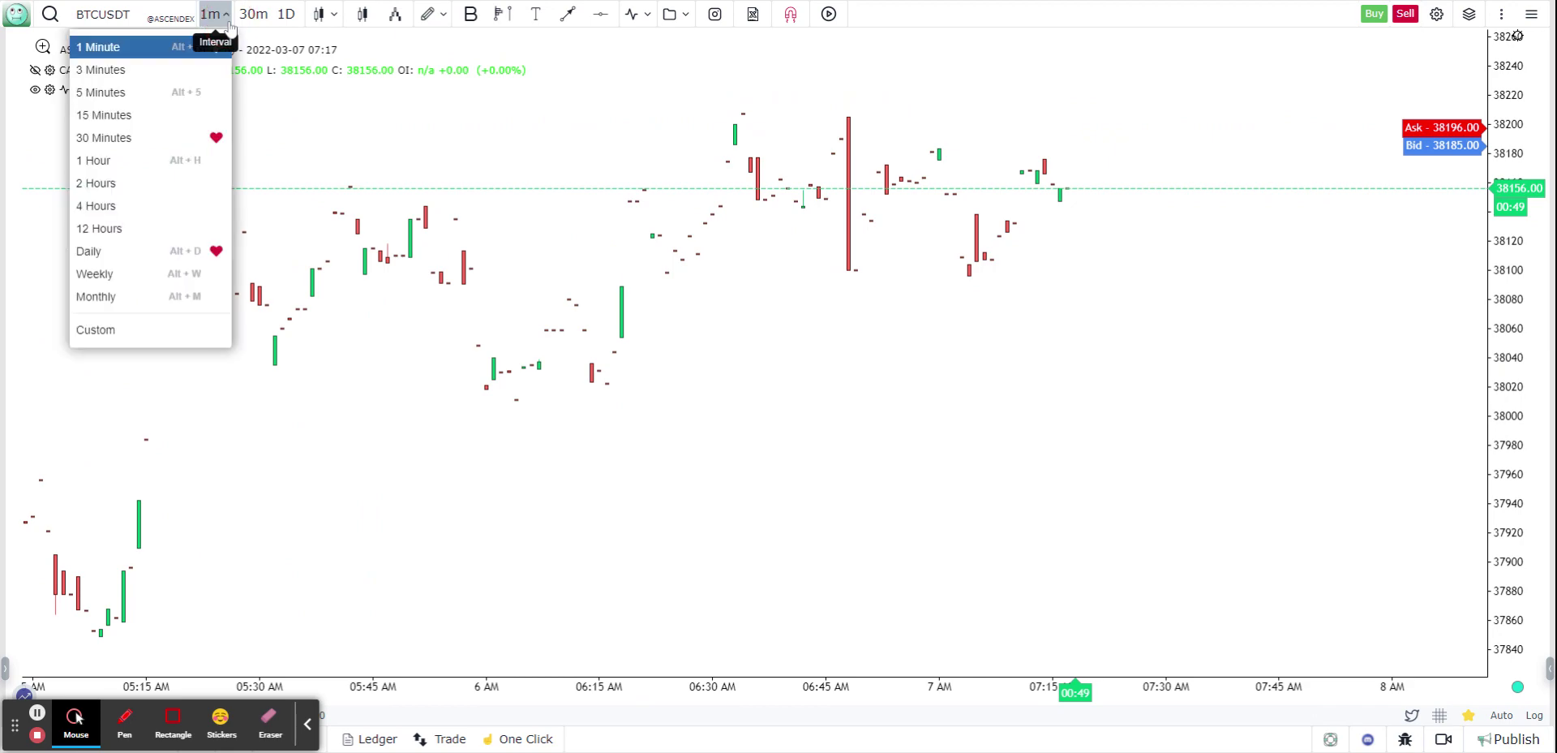
{"action": "left_click", "coordinate": [112, 120]}
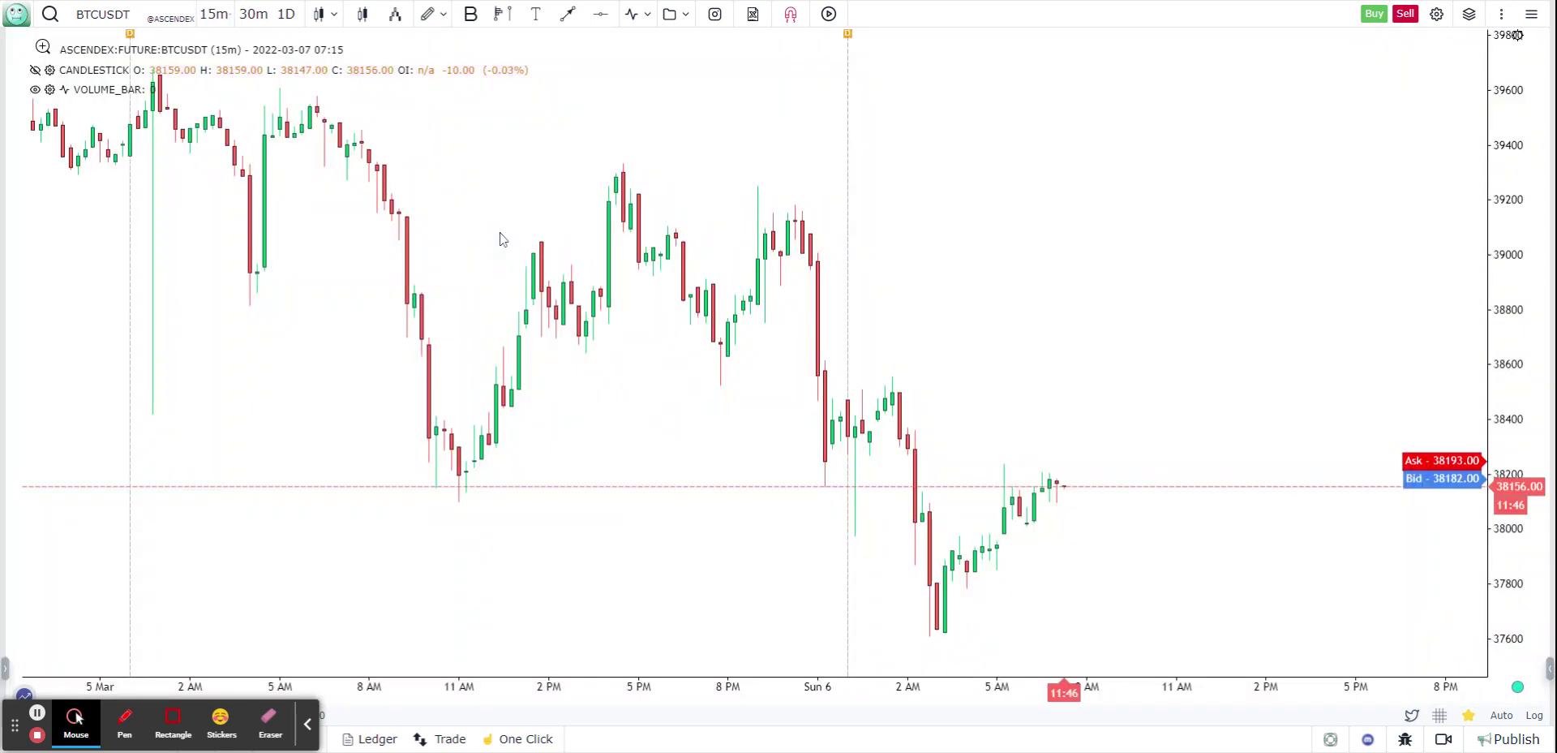
{"action": "left_click_drag", "start_coordinate": [483, 323], "coordinate": [658, 332]}
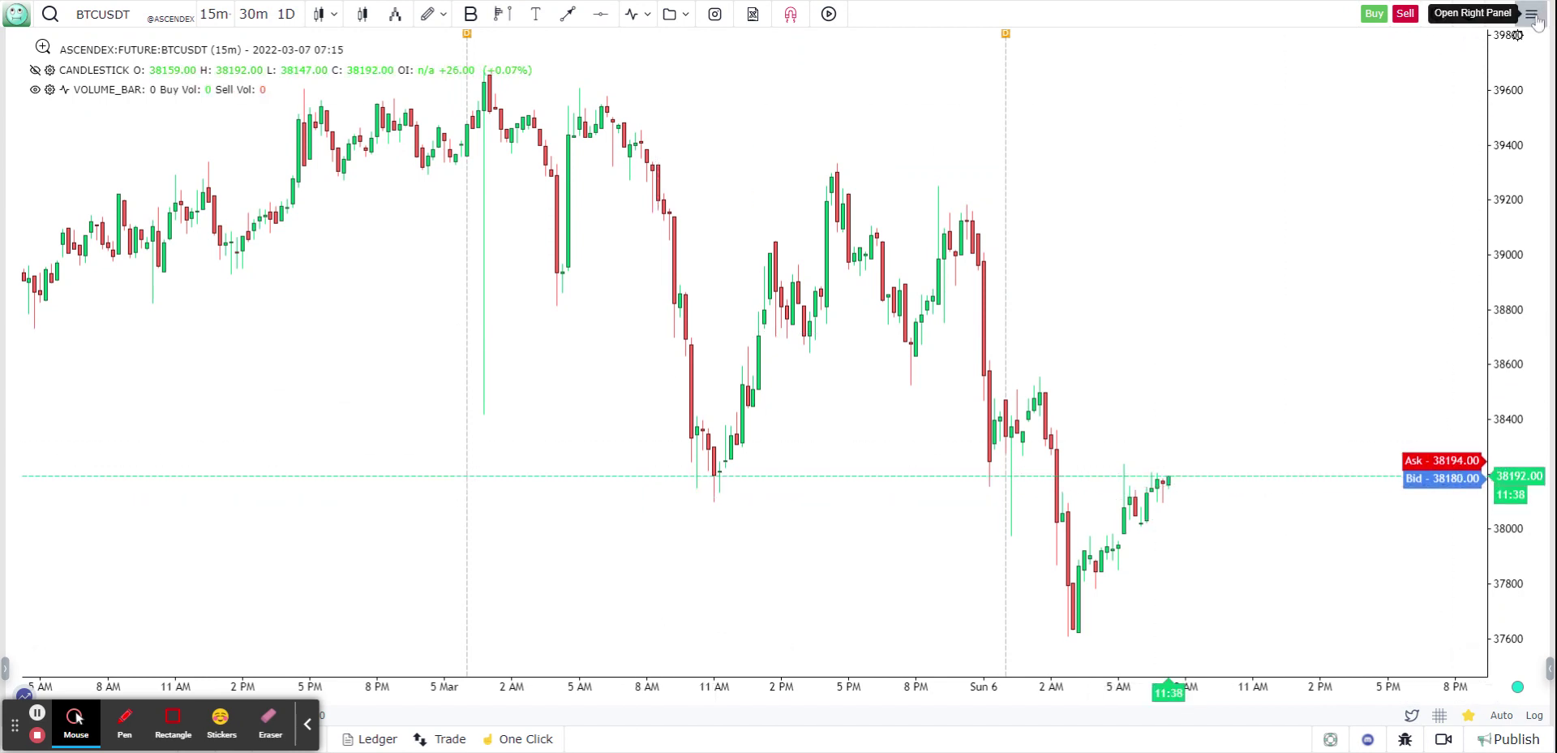
- Open the right side panel and switch its view to the App Store
{"action": "left_click", "coordinate": [1530, 15]}
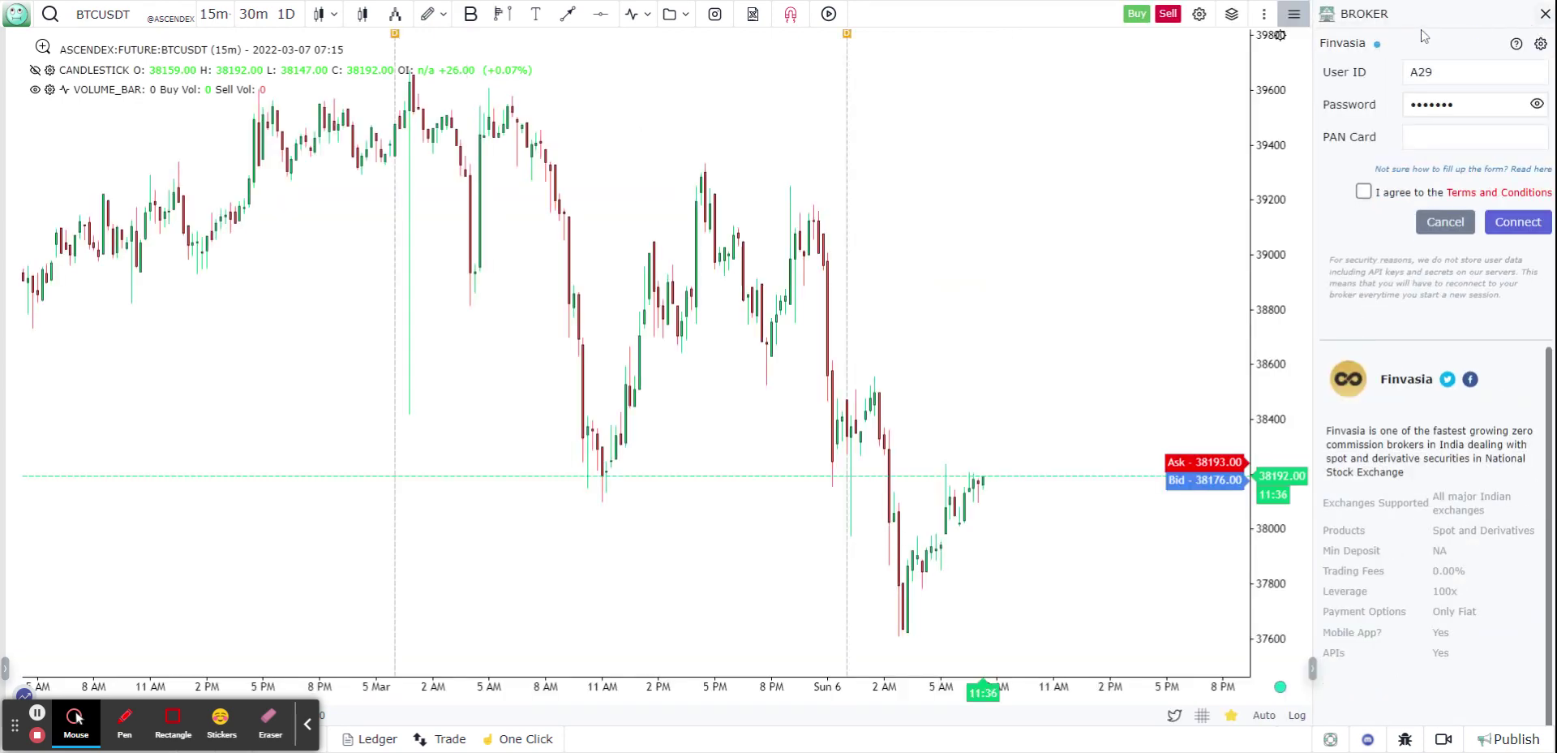
{"action": "left_click", "coordinate": [1334, 16]}
{"action": "left_click", "coordinate": [1307, 45]}
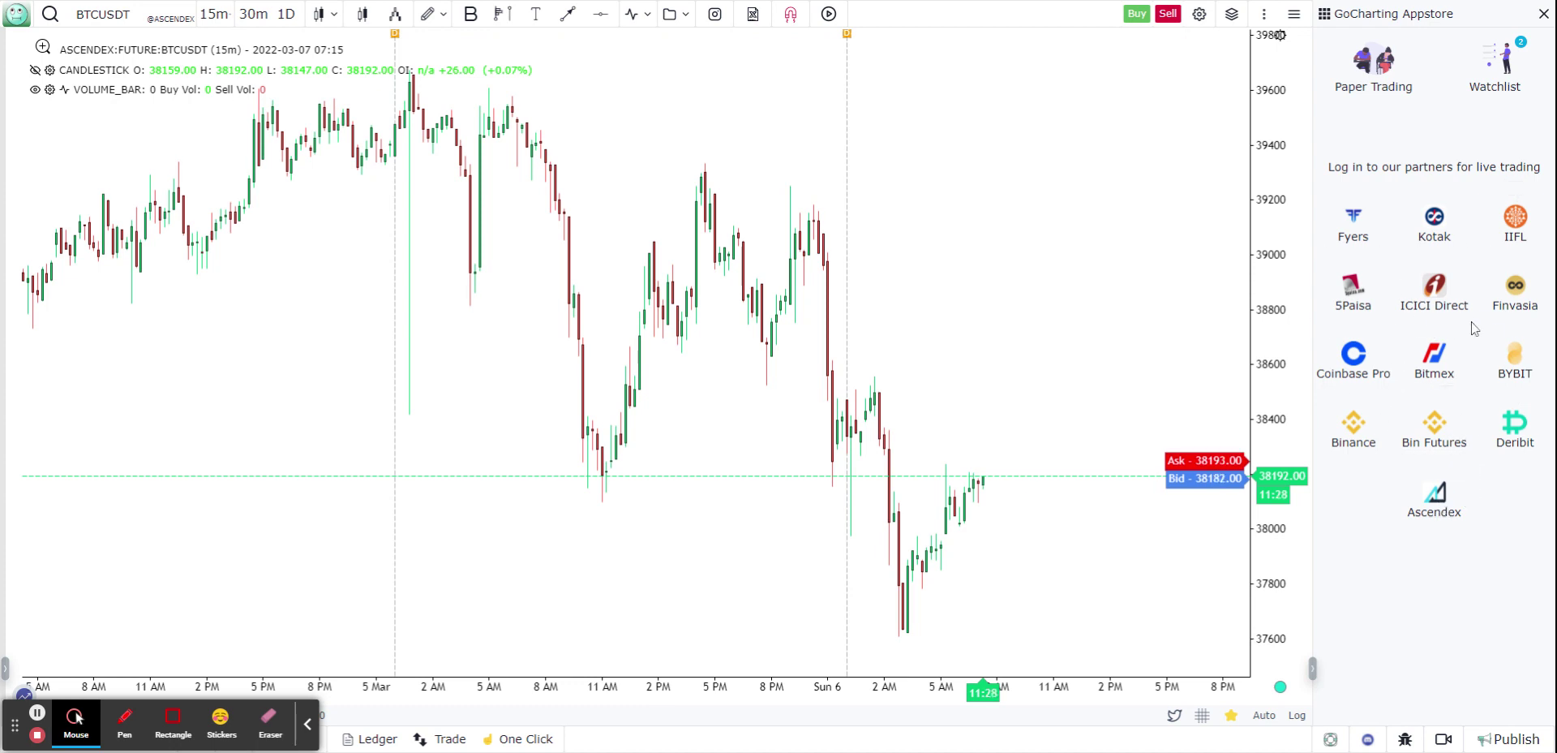
- Choose AscendEX, paste the account's API key and secret, and set Account Group 0
{"action": "left_click", "coordinate": [1437, 495]}
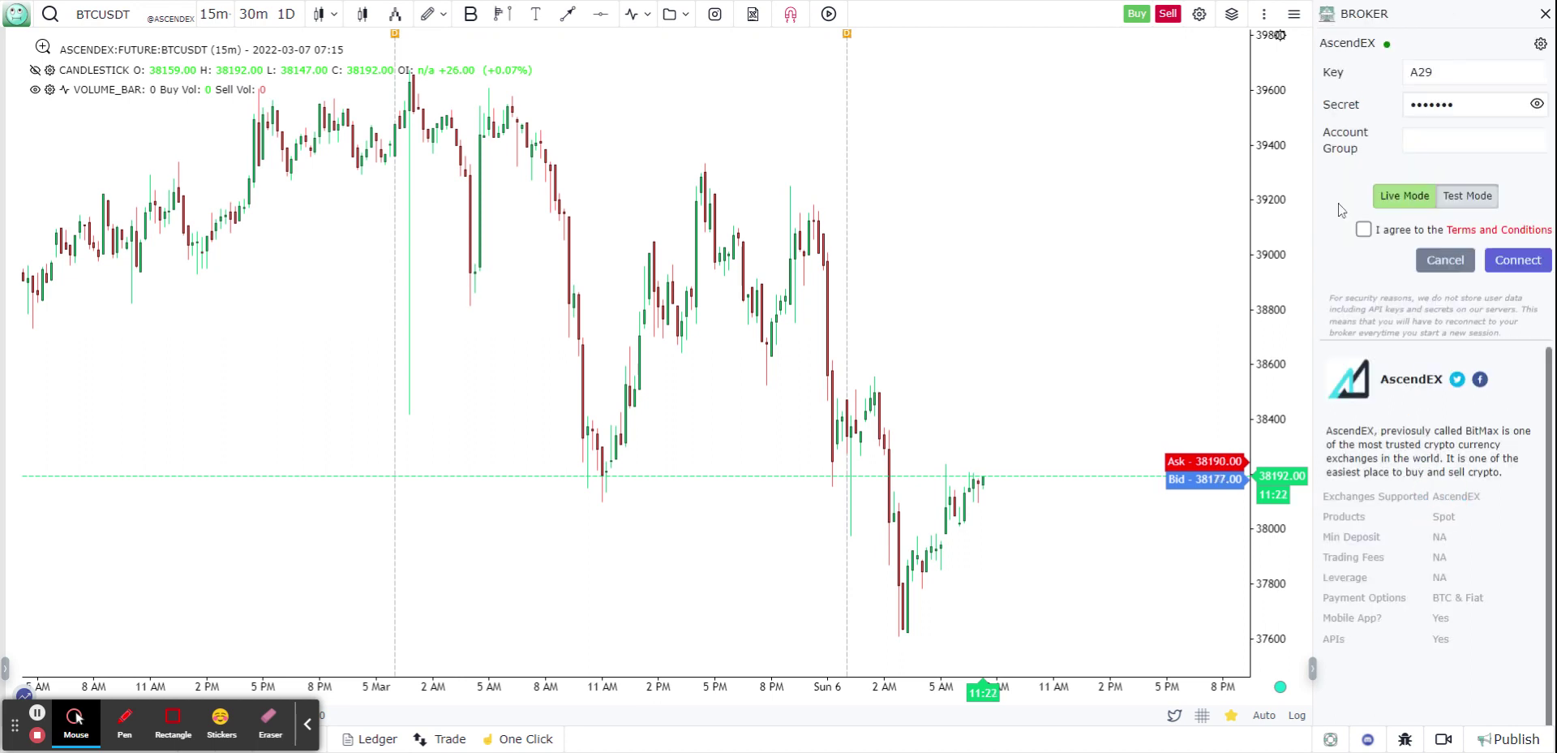
{"action": "double_click", "coordinate": [1434, 74]}
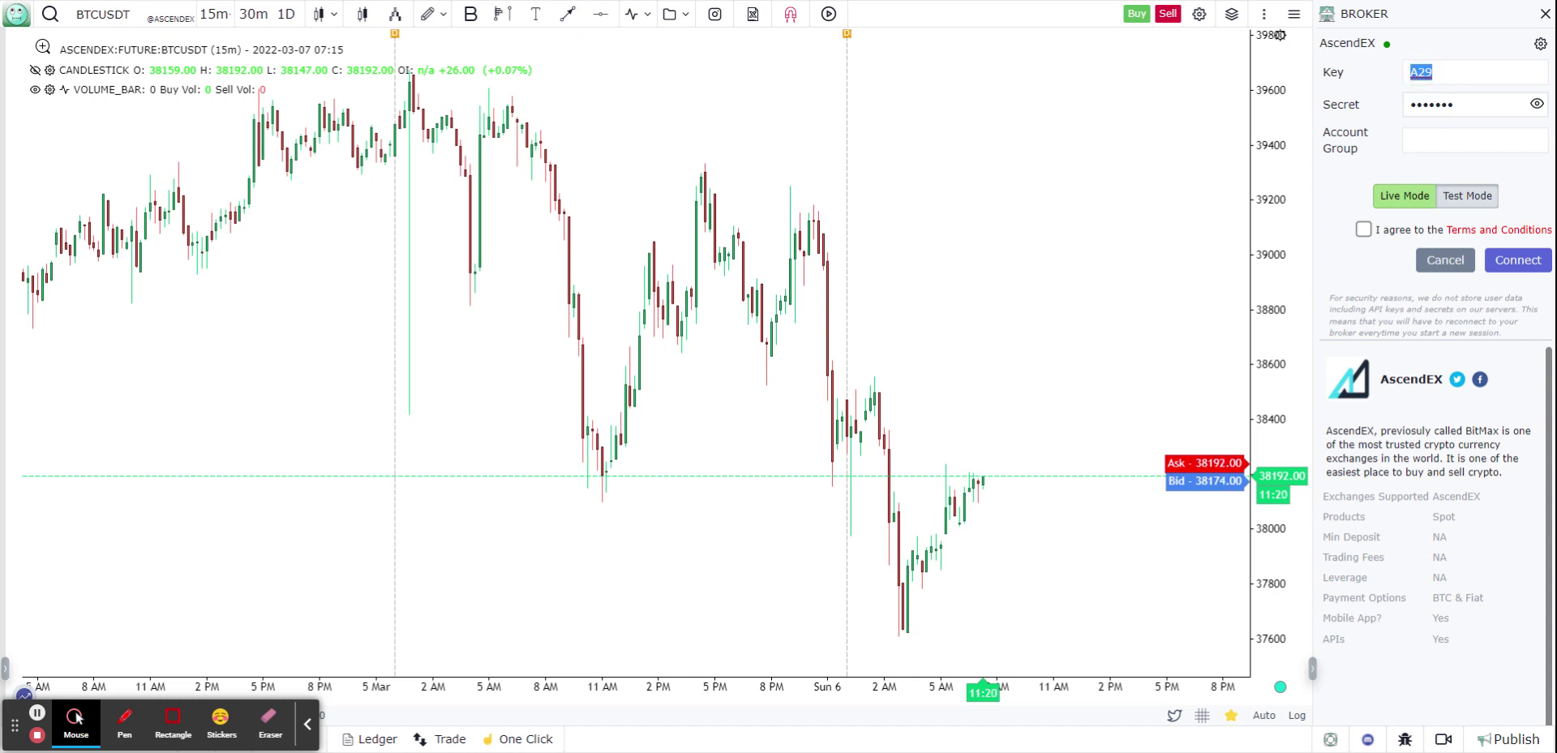
{"action": "key", "text": "ctrl+v"}
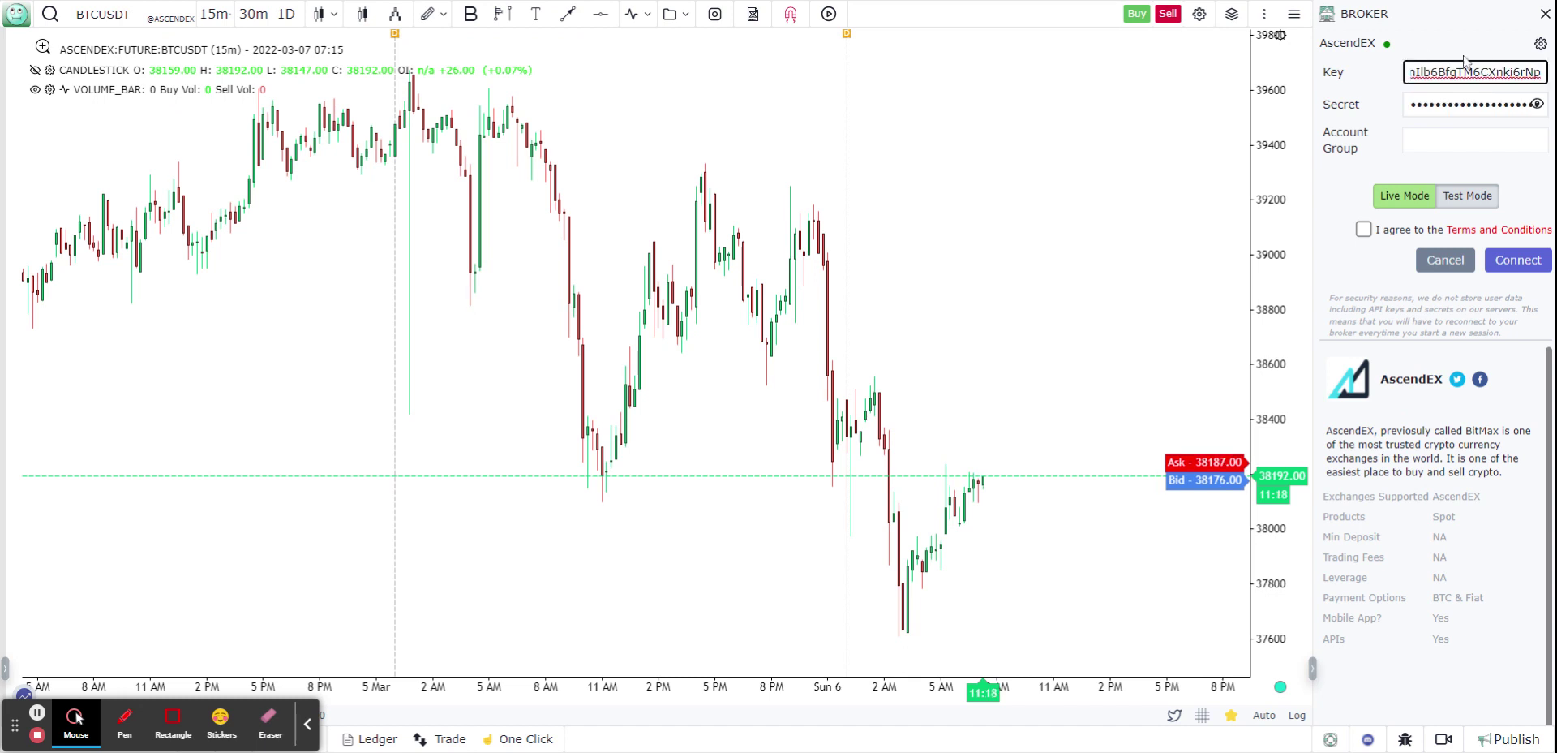
{"action": "left_click", "coordinate": [1437, 141]}
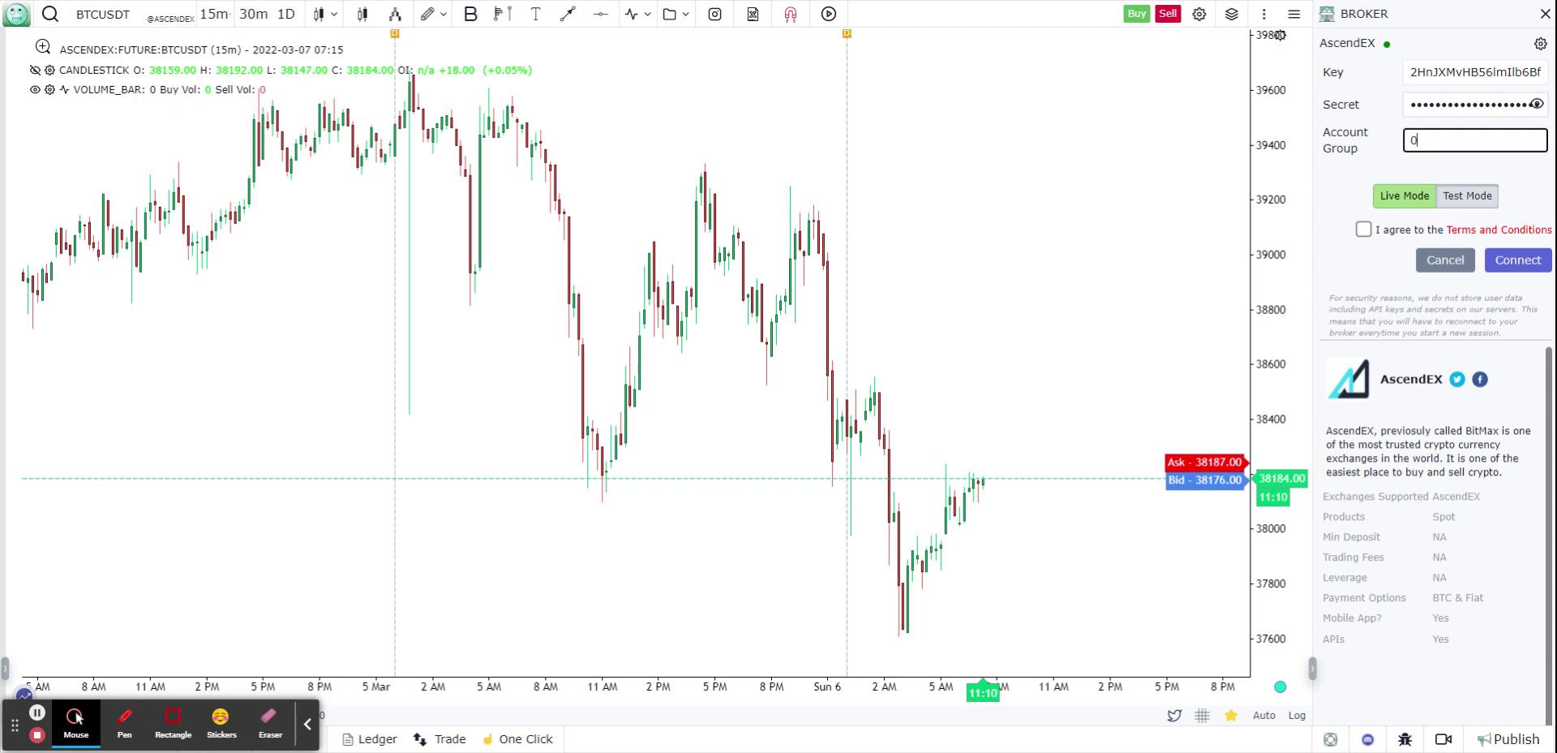
- Connect in Test Mode after agreeing to the terms, then close the broker panel
{"action": "left_click", "coordinate": [1450, 197]}
{"action": "left_click", "coordinate": [1363, 228]}
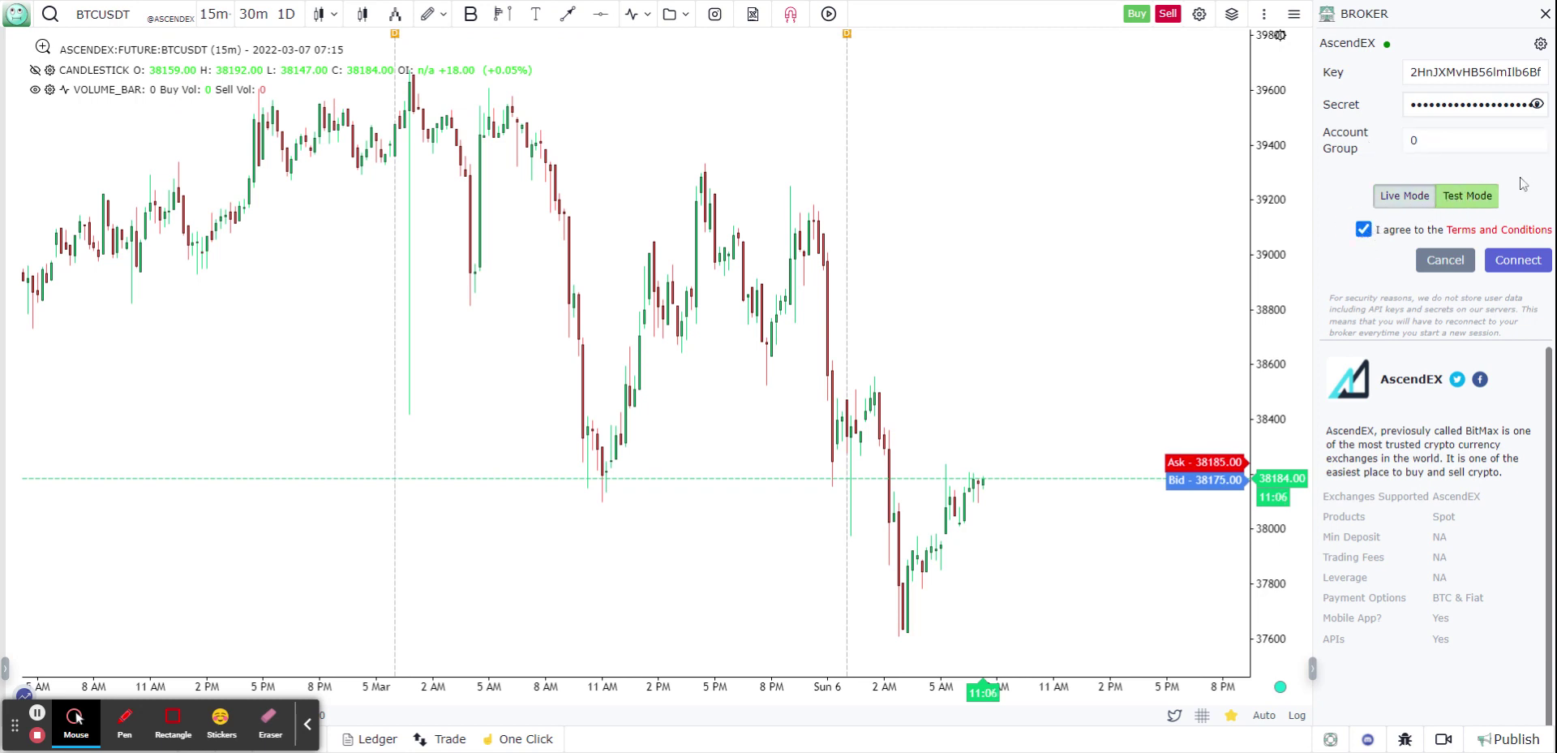
{"action": "left_click", "coordinate": [1518, 260]}
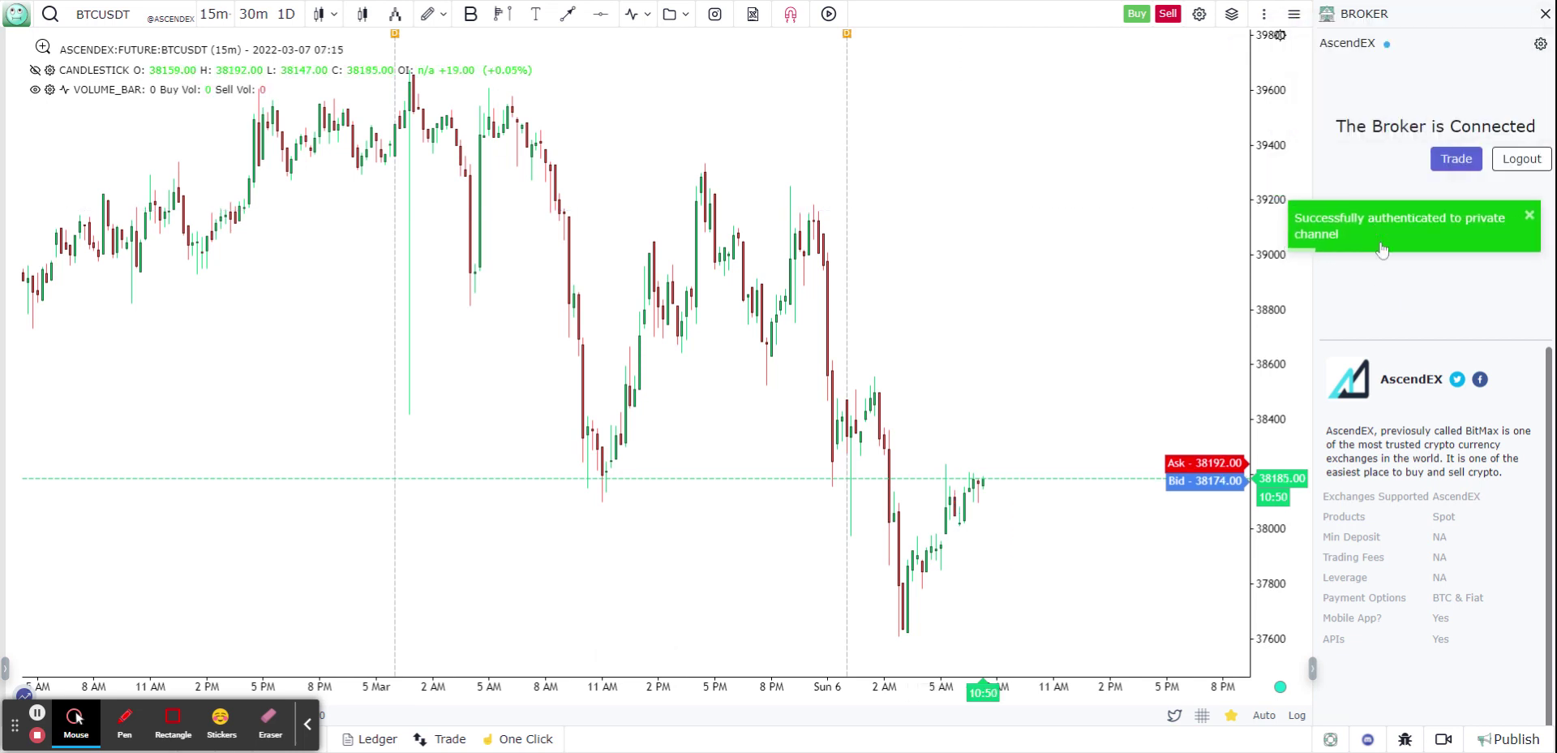
{"action": "left_click", "coordinate": [1544, 13]}
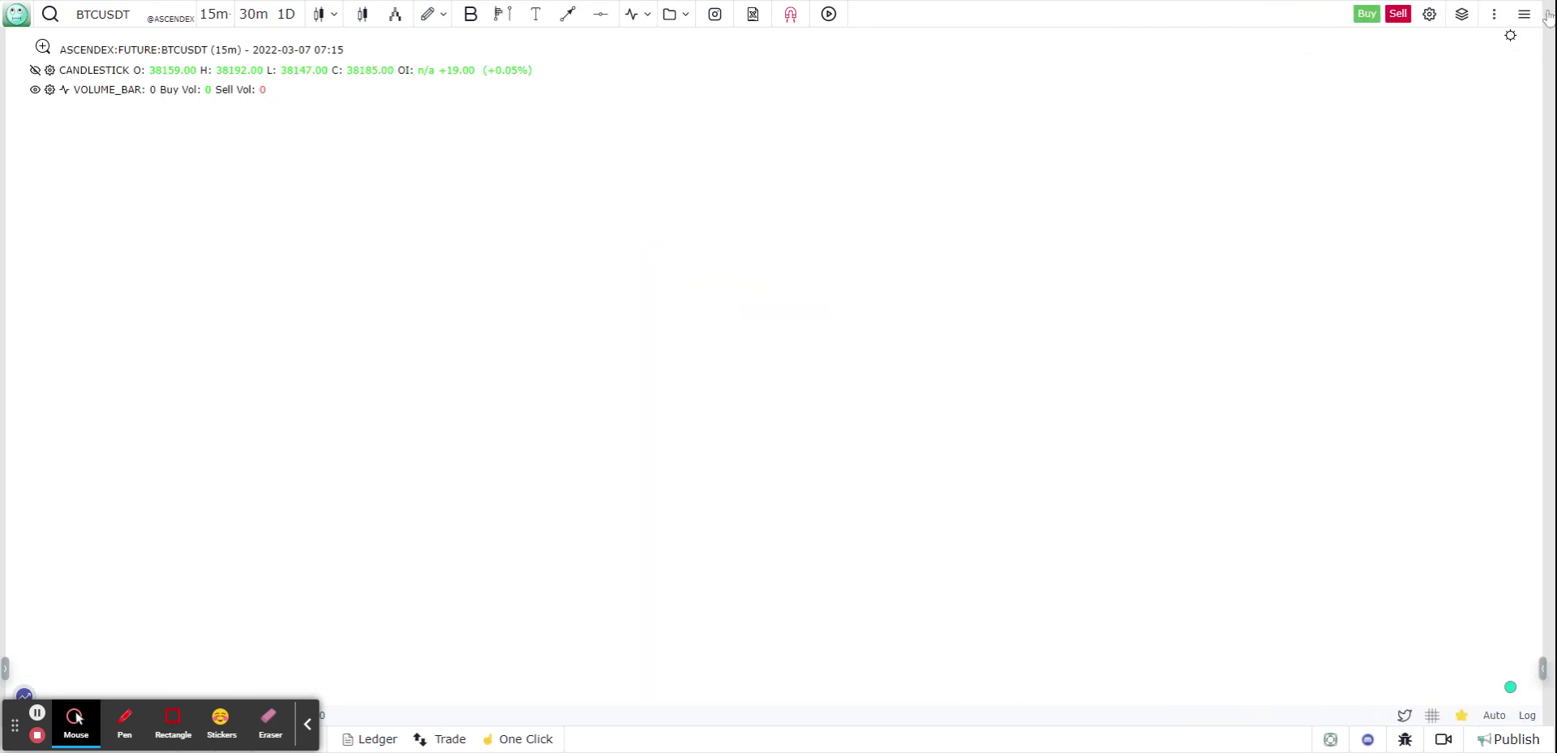
- Open the Transactions ledger and review its orders and open positions
{"action": "left_click", "coordinate": [377, 739]}
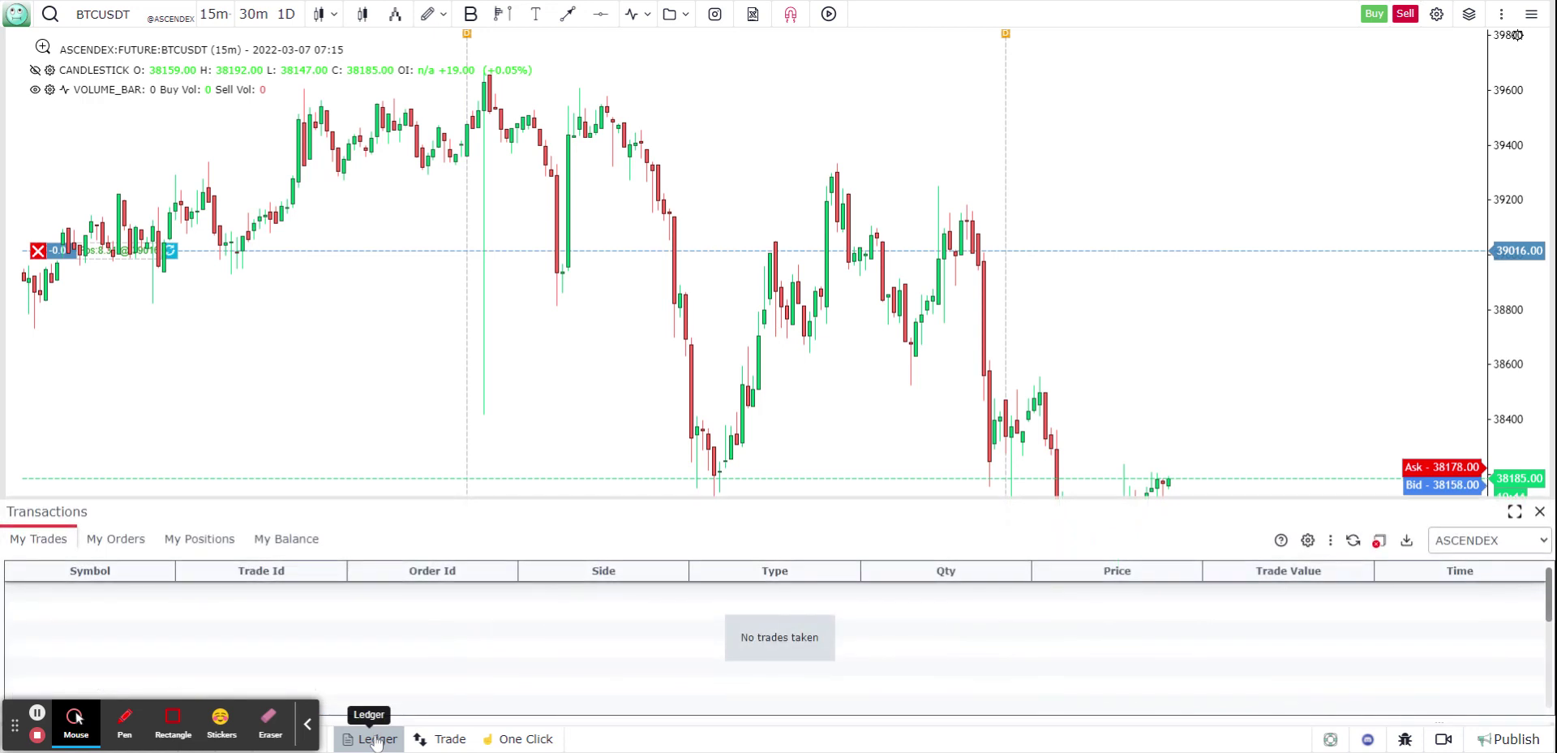
{"action": "left_click", "coordinate": [130, 550]}
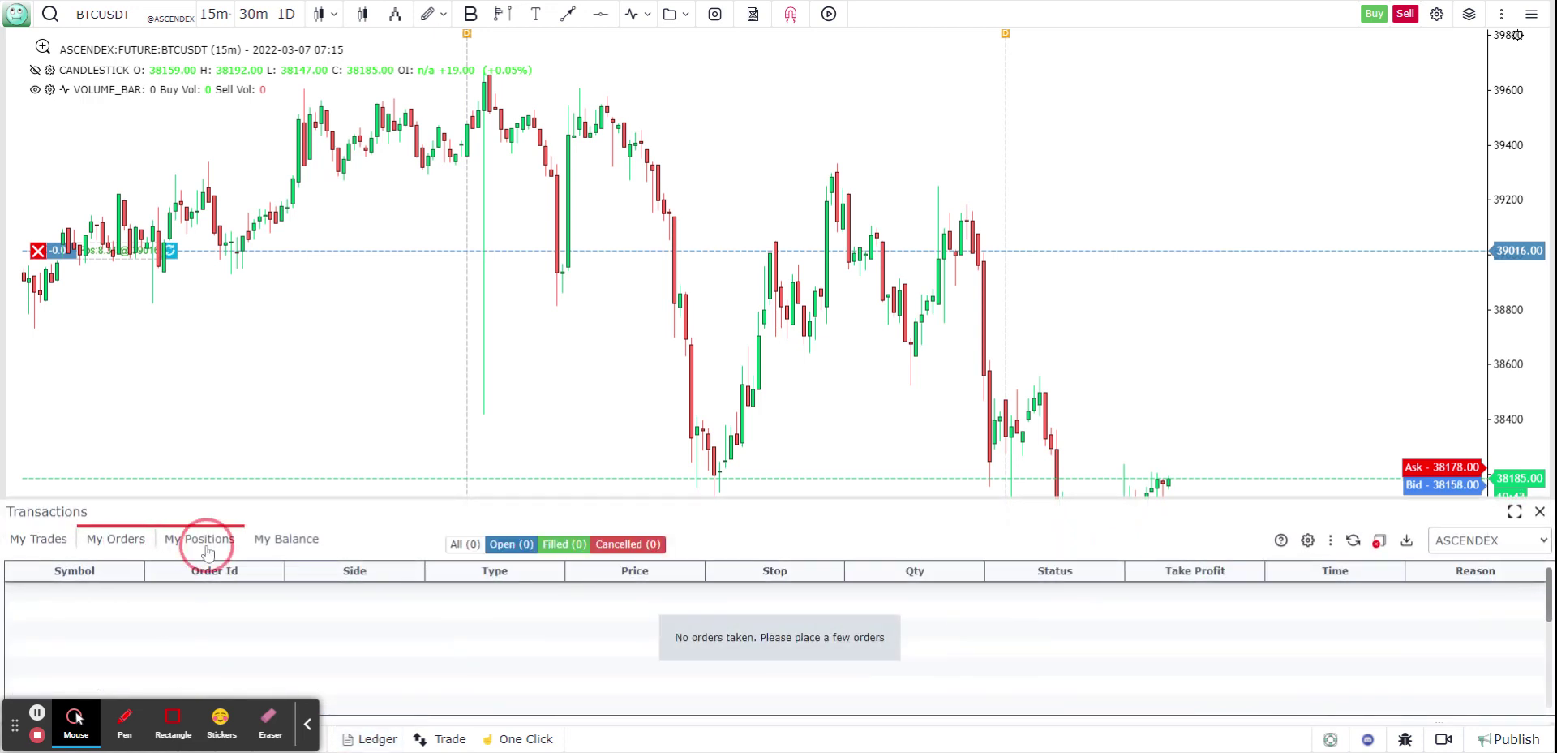
{"action": "left_click", "coordinate": [208, 550]}
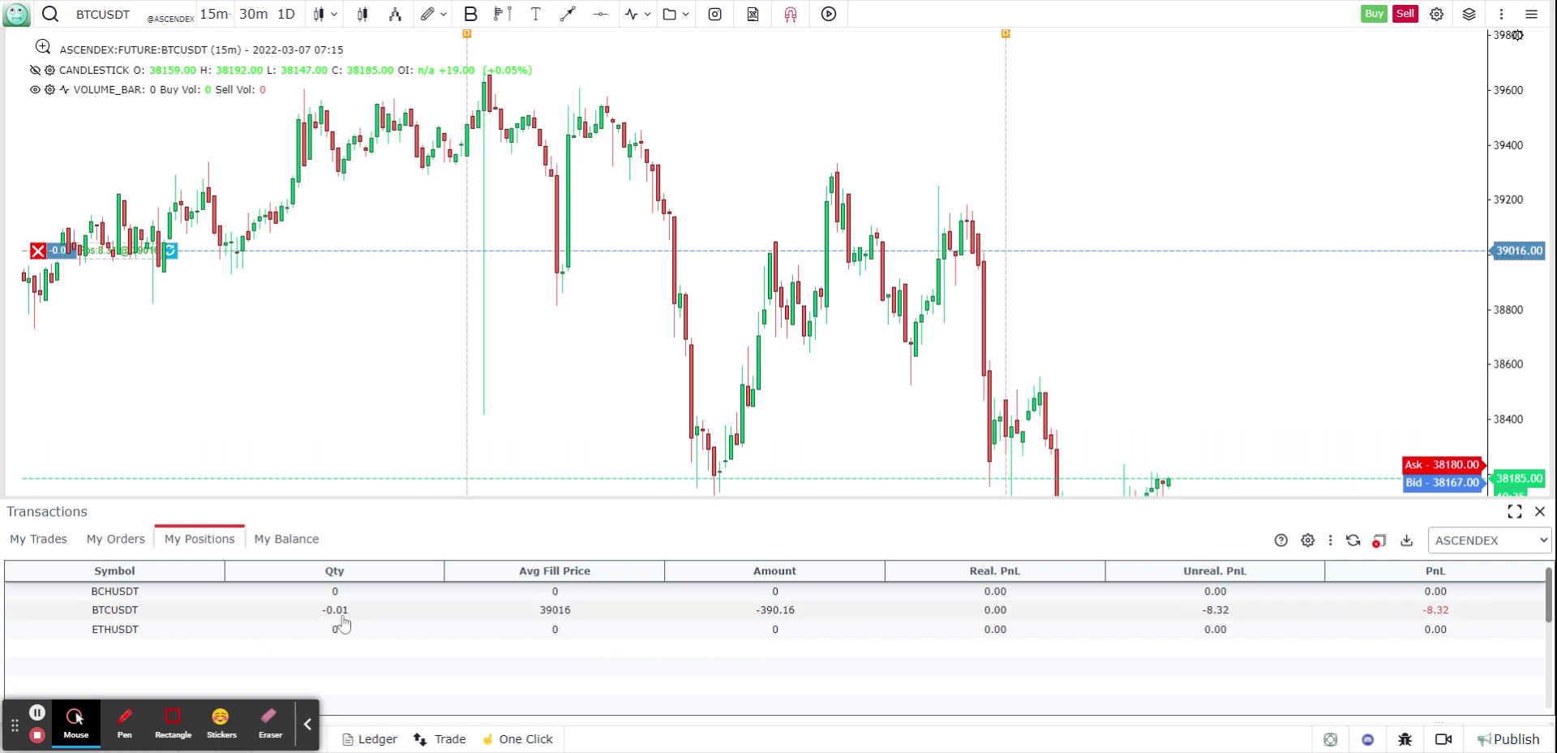
- Toggle the CANDLESTICK series off and back on, then close the Transactions panel
{"action": "left_click", "coordinate": [36, 69]}
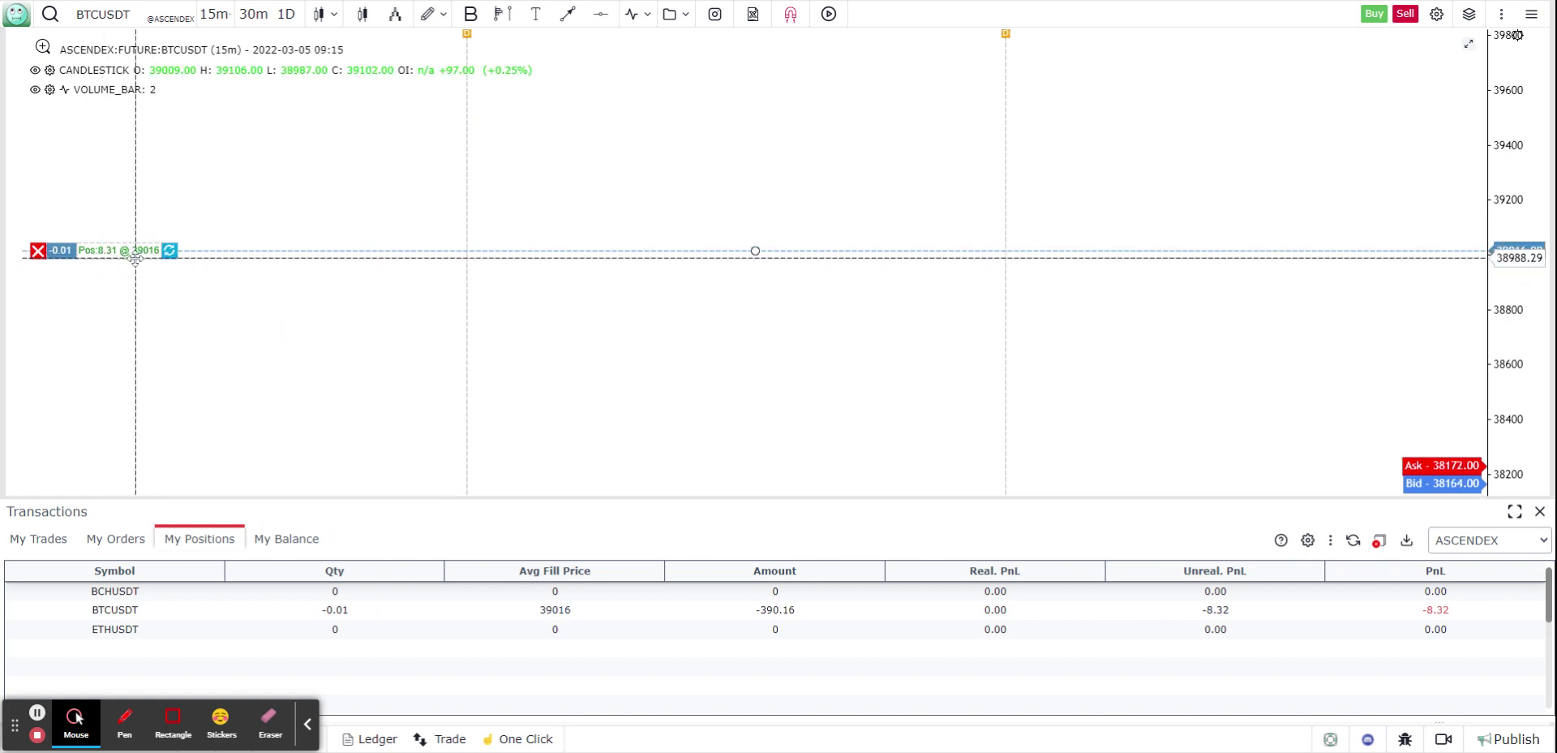
{"action": "left_click", "coordinate": [35, 69]}
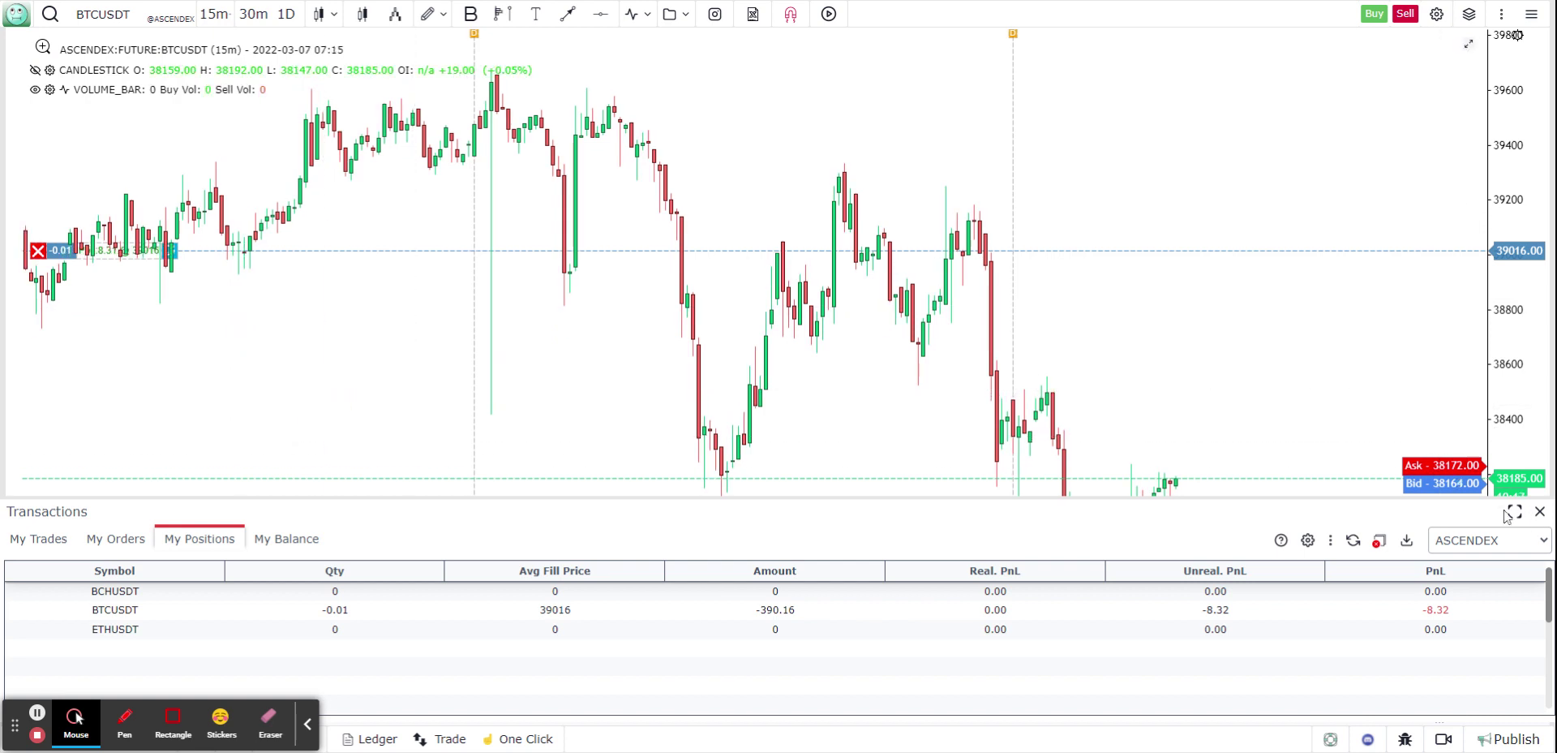
{"action": "left_click", "coordinate": [1540, 511]}
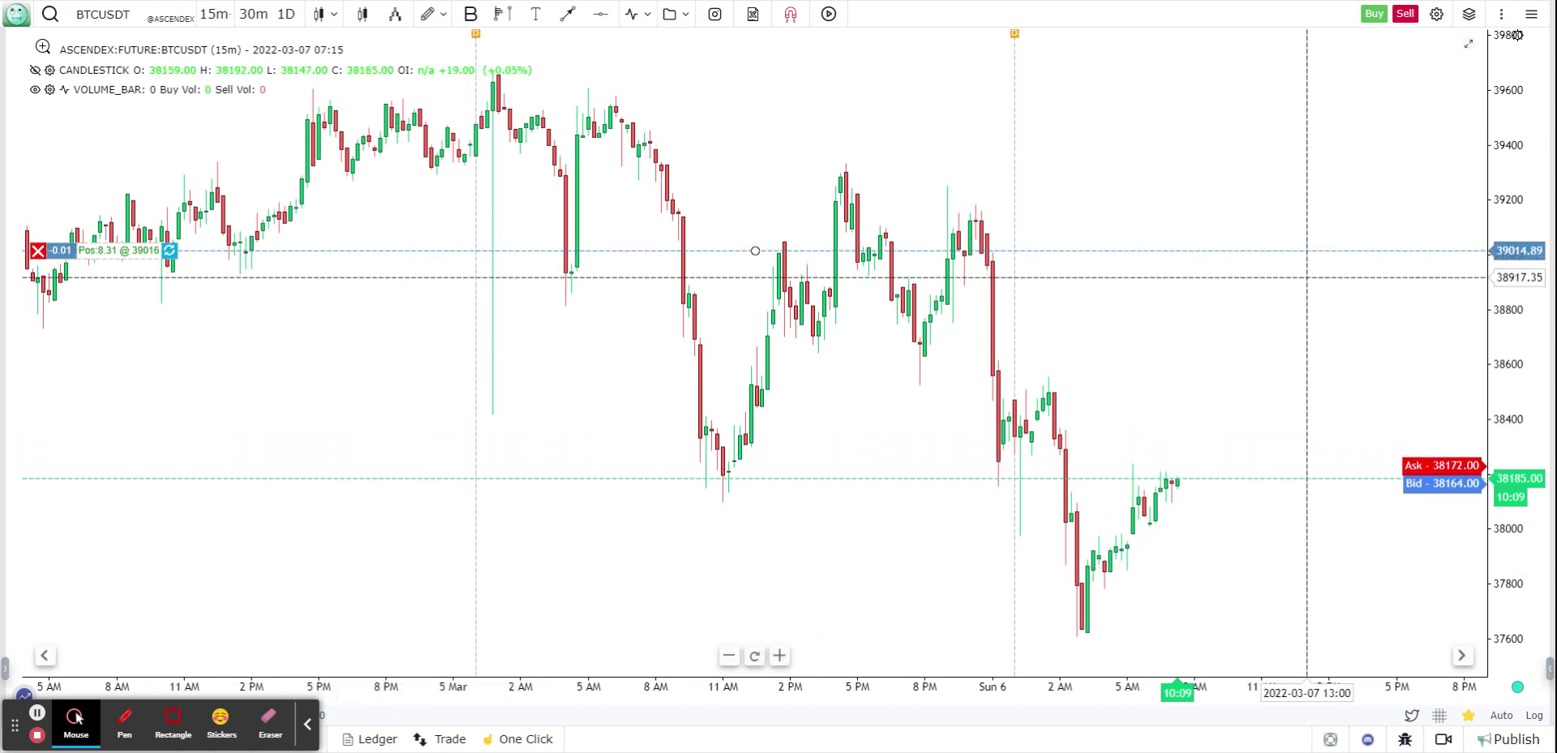
- Rescale the chart's price axis to bring lower prices into view
{"action": "right_click", "coordinate": [793, 362]}
{"action": "left_click", "coordinate": [849, 194]}
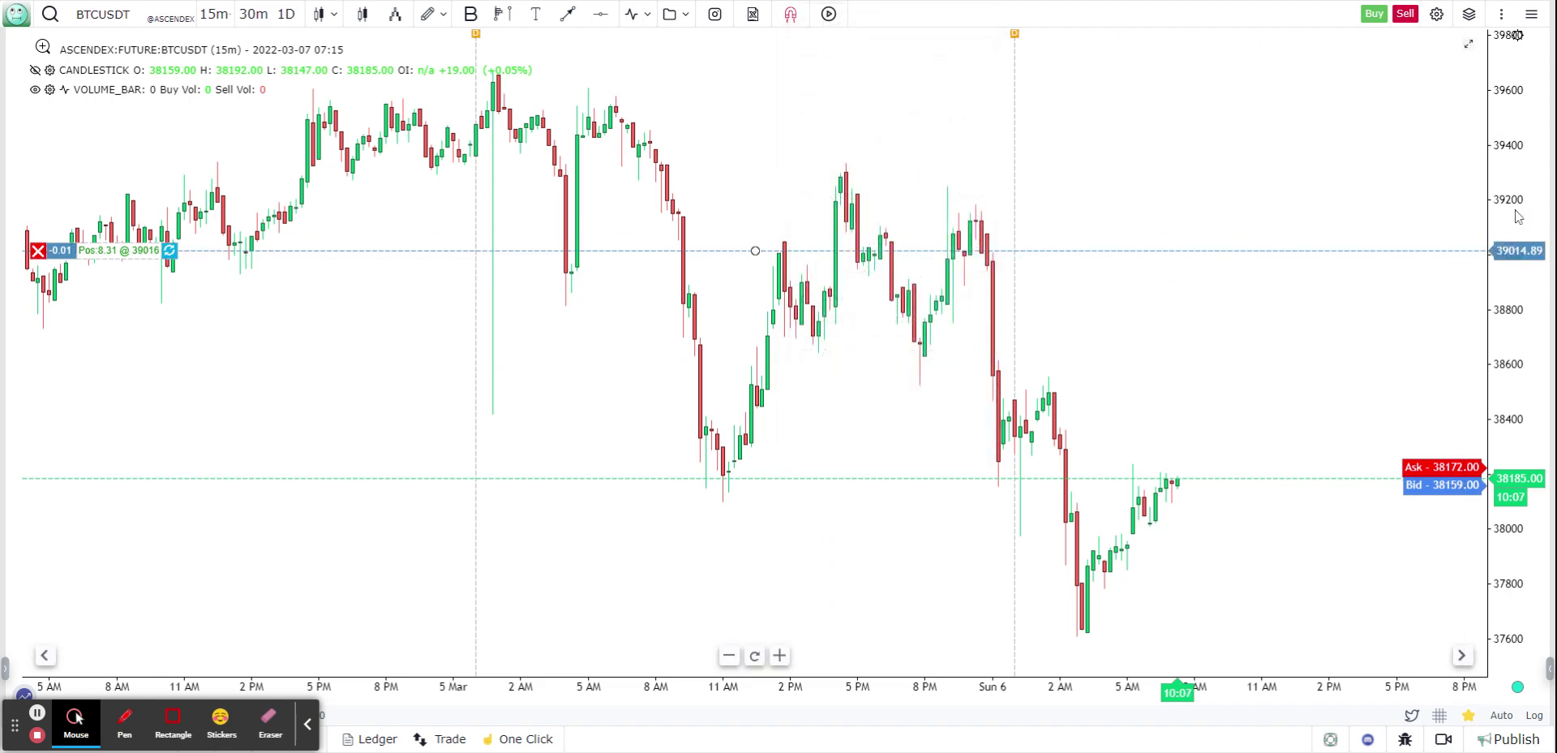
{"action": "left_click", "coordinate": [1095, 294]}
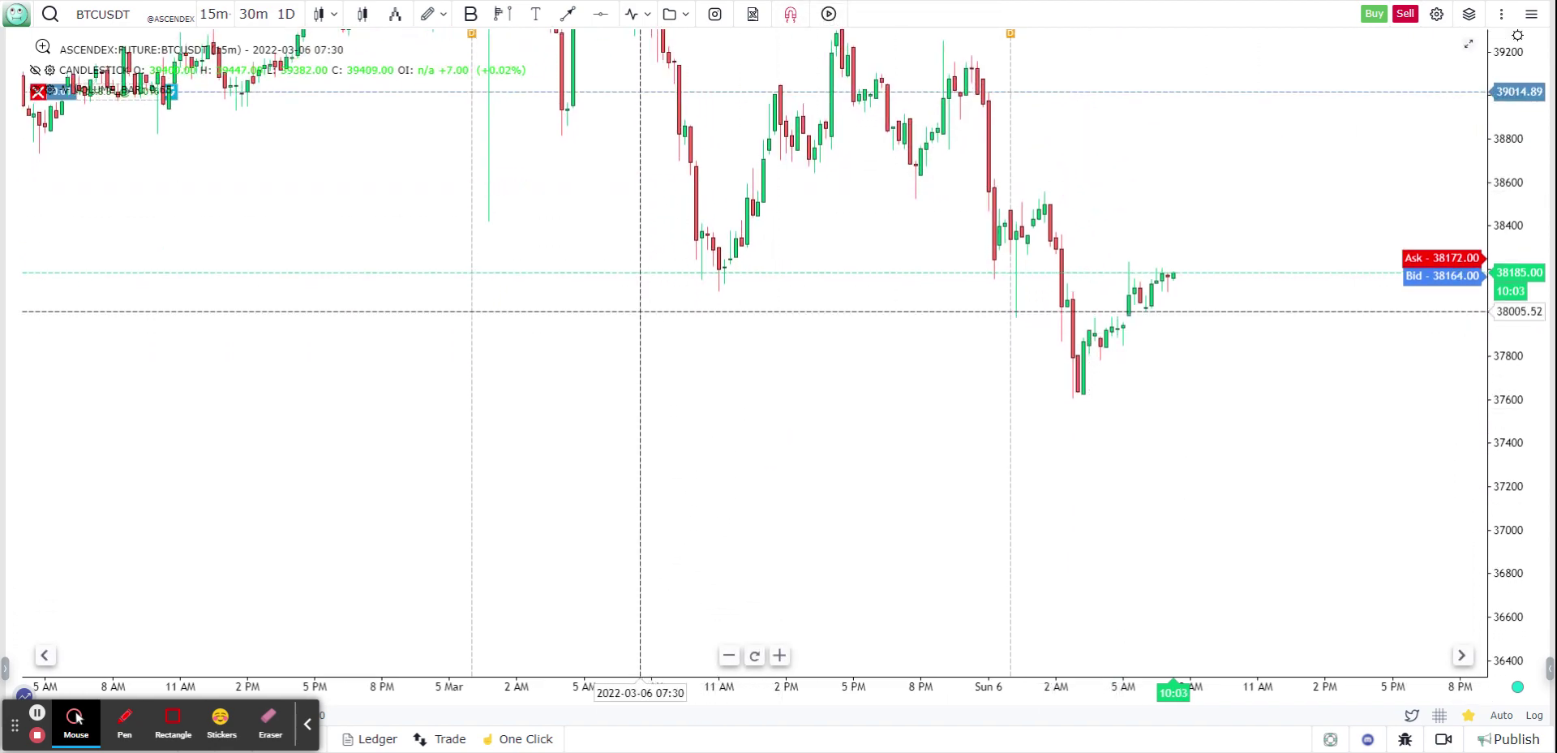
- Place a 0.01 BTCUSDT Buy LMT order at 38010
{"action": "right_click", "coordinate": [643, 318]}
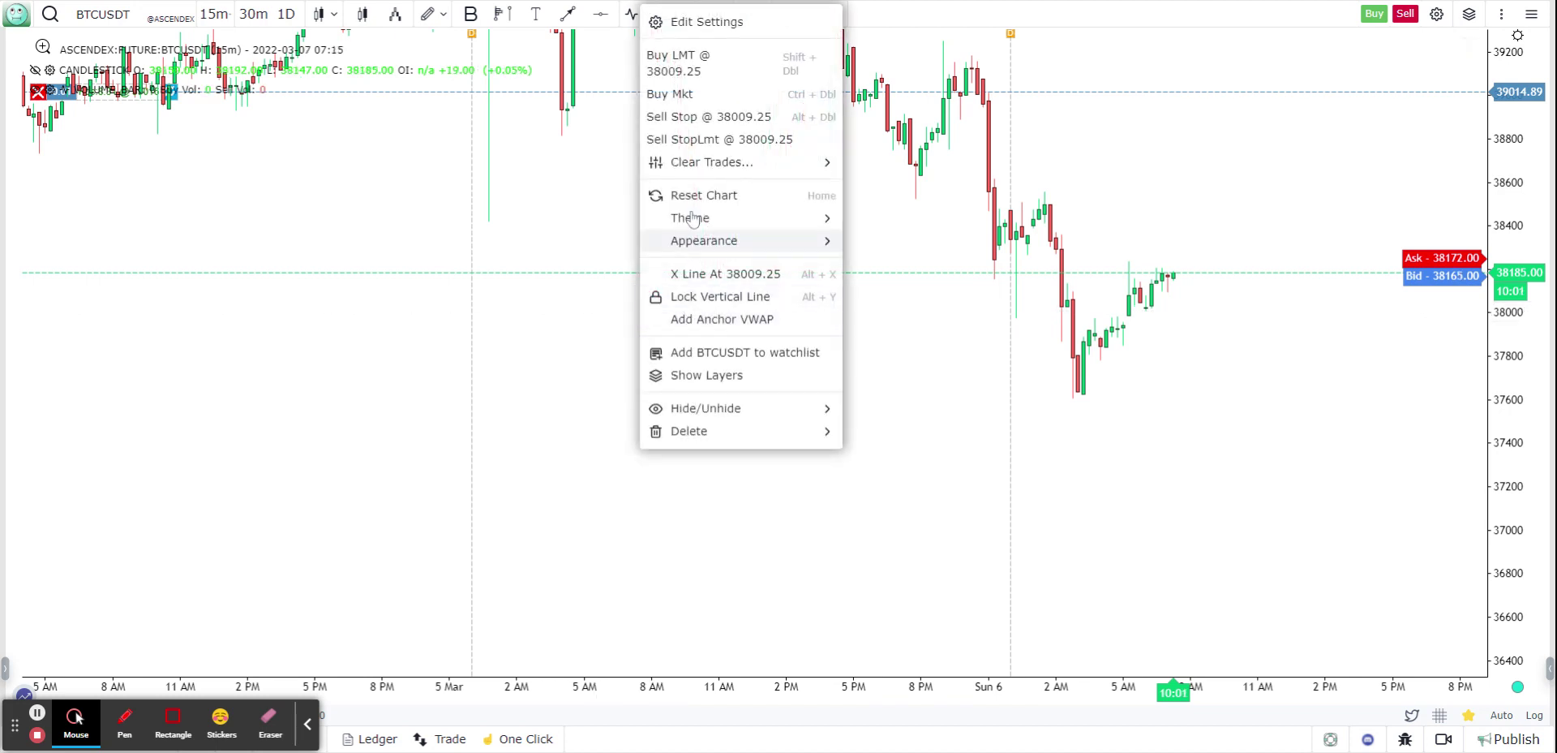
{"action": "left_click", "coordinate": [691, 69]}
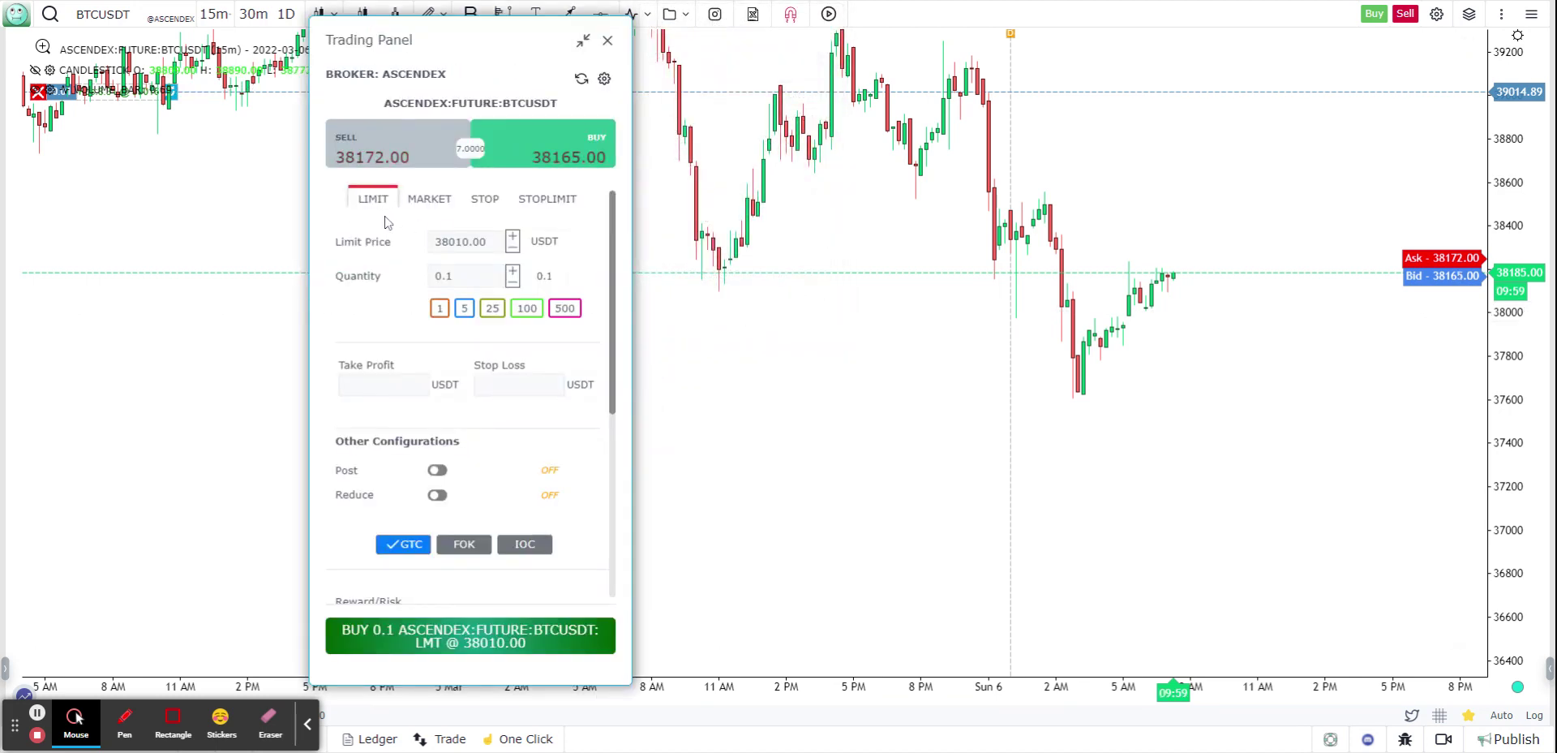
{"action": "left_click", "coordinate": [449, 276]}
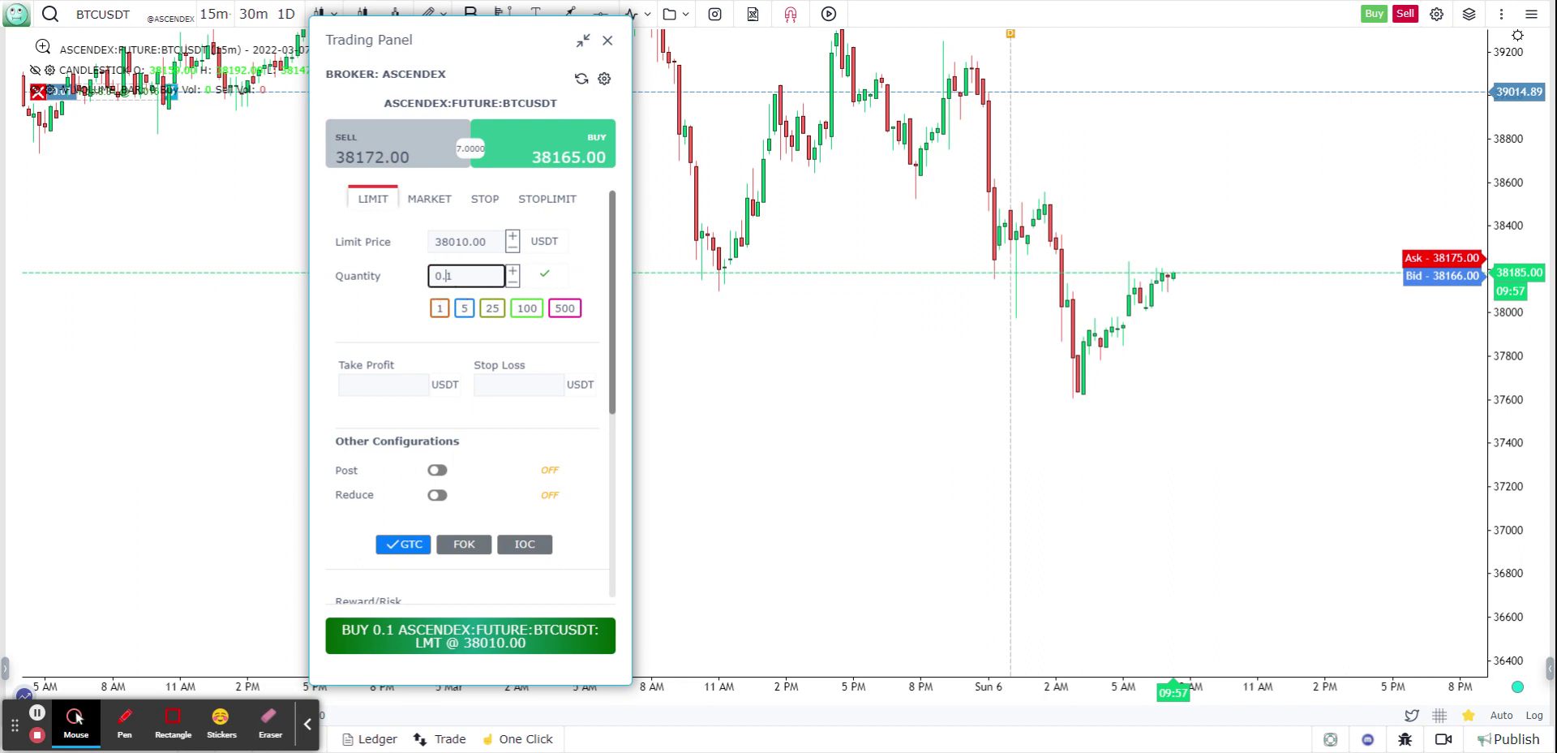
{"action": "type", "text": "0"}
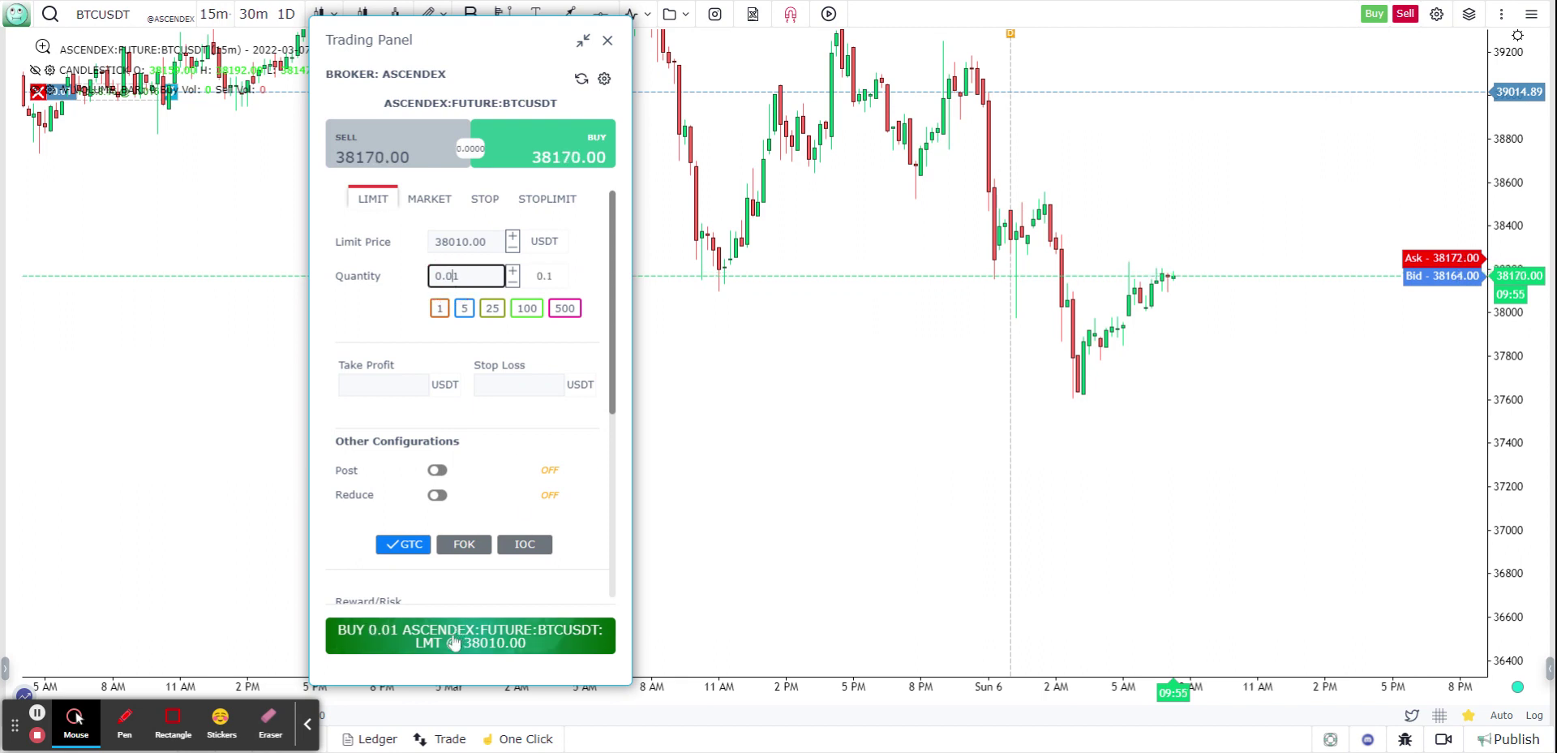
{"action": "left_click", "coordinate": [454, 636]}
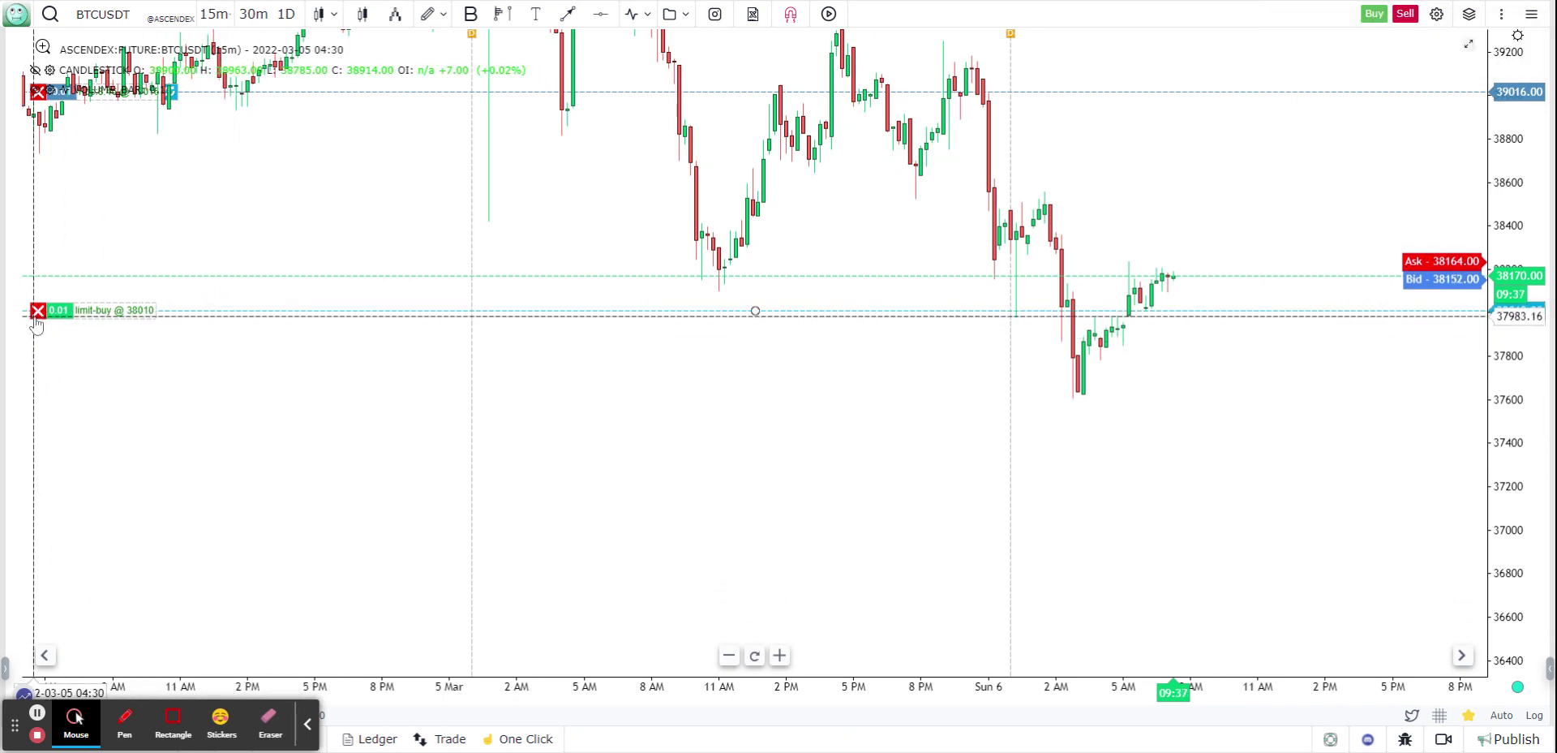
- Cancel the pending 38010 limit-buy order and confirm the deletion
{"action": "left_click", "coordinate": [37, 311]}
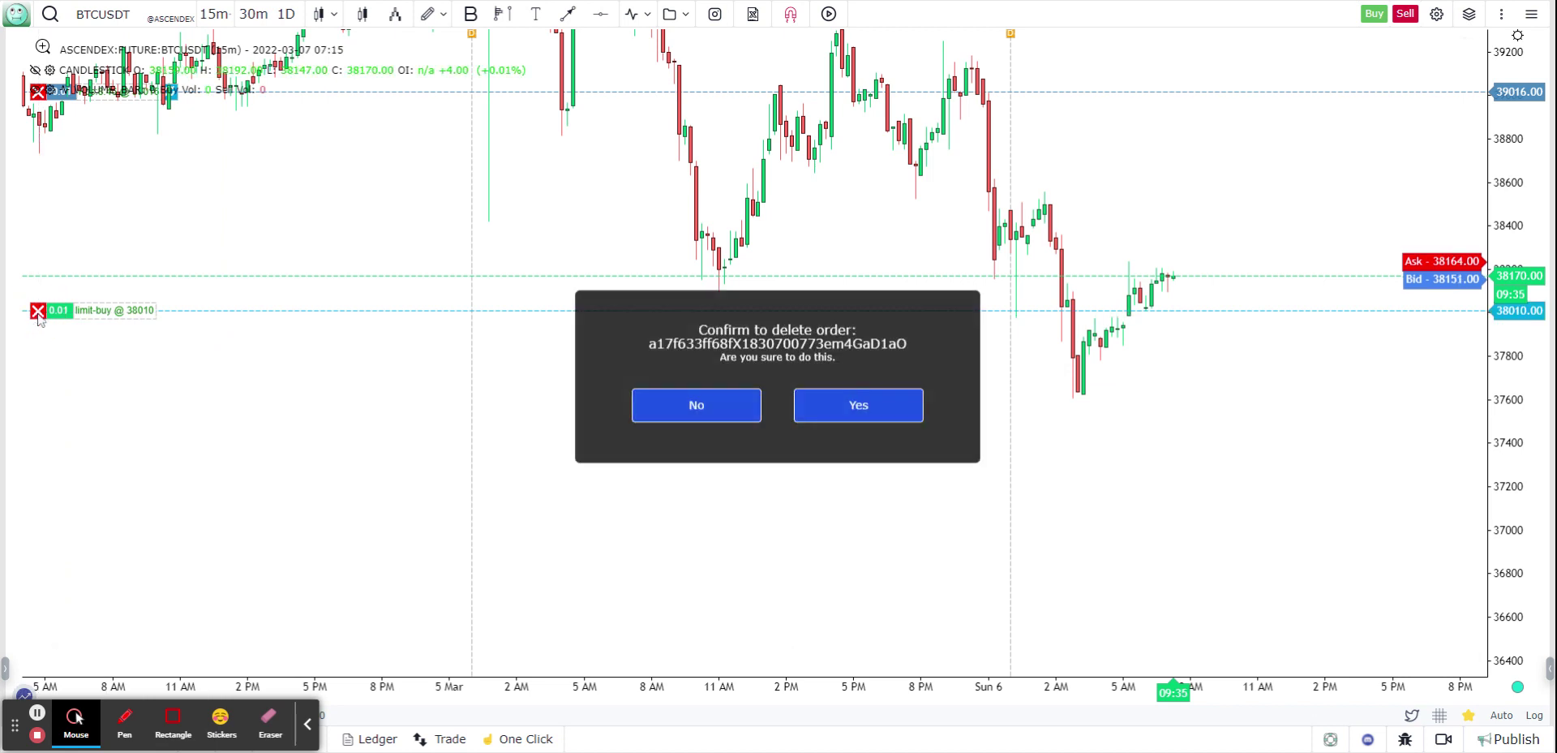
{"action": "left_click", "coordinate": [868, 414]}
{"action": "left_click_drag", "start_coordinate": [695, 416], "coordinate": [740, 530]}
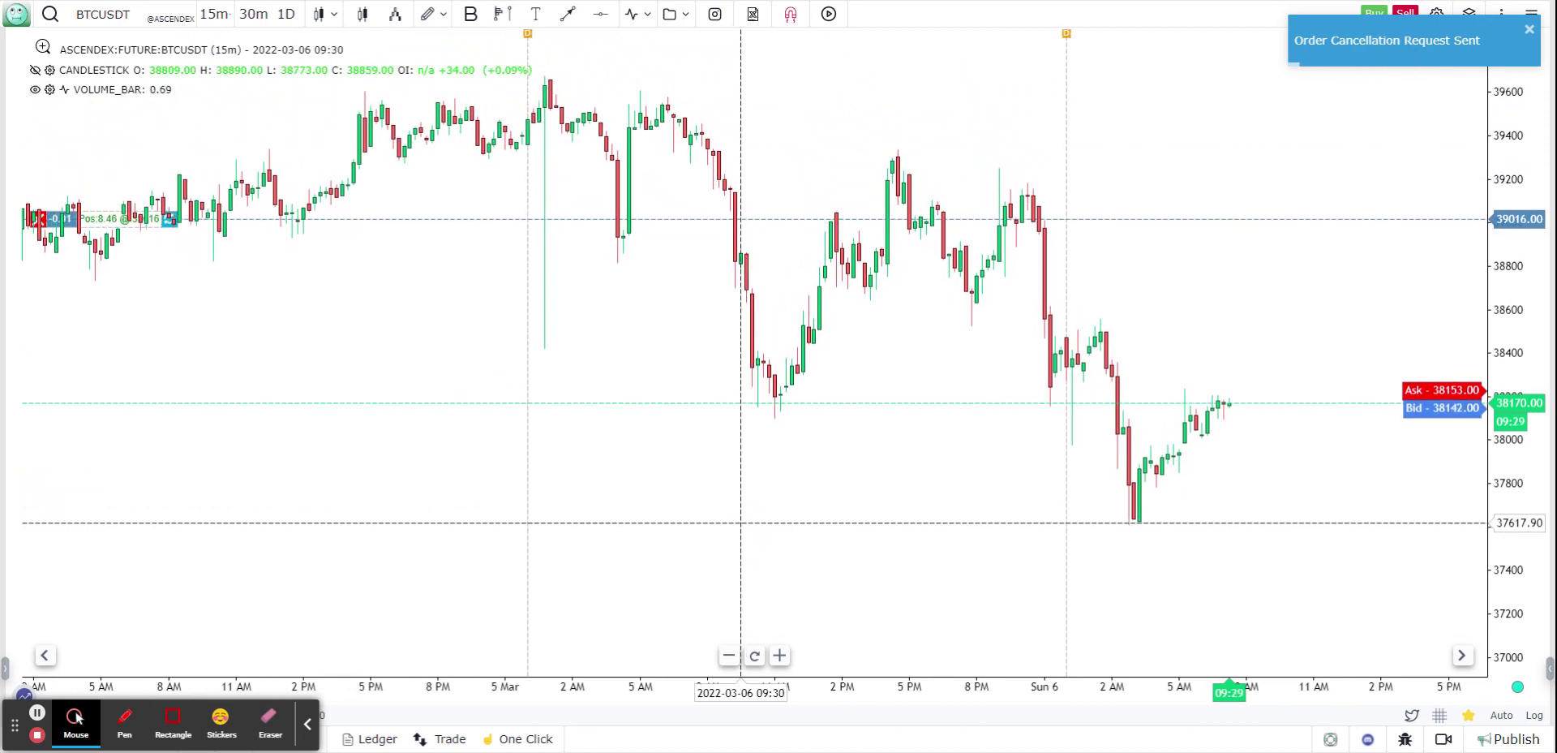
- Submit a 0.01 BTCUSDT Buy Mkt order from the chart's order menu
{"action": "right_click", "coordinate": [511, 422]}
{"action": "mouse_move", "coordinate": [512, 431]}
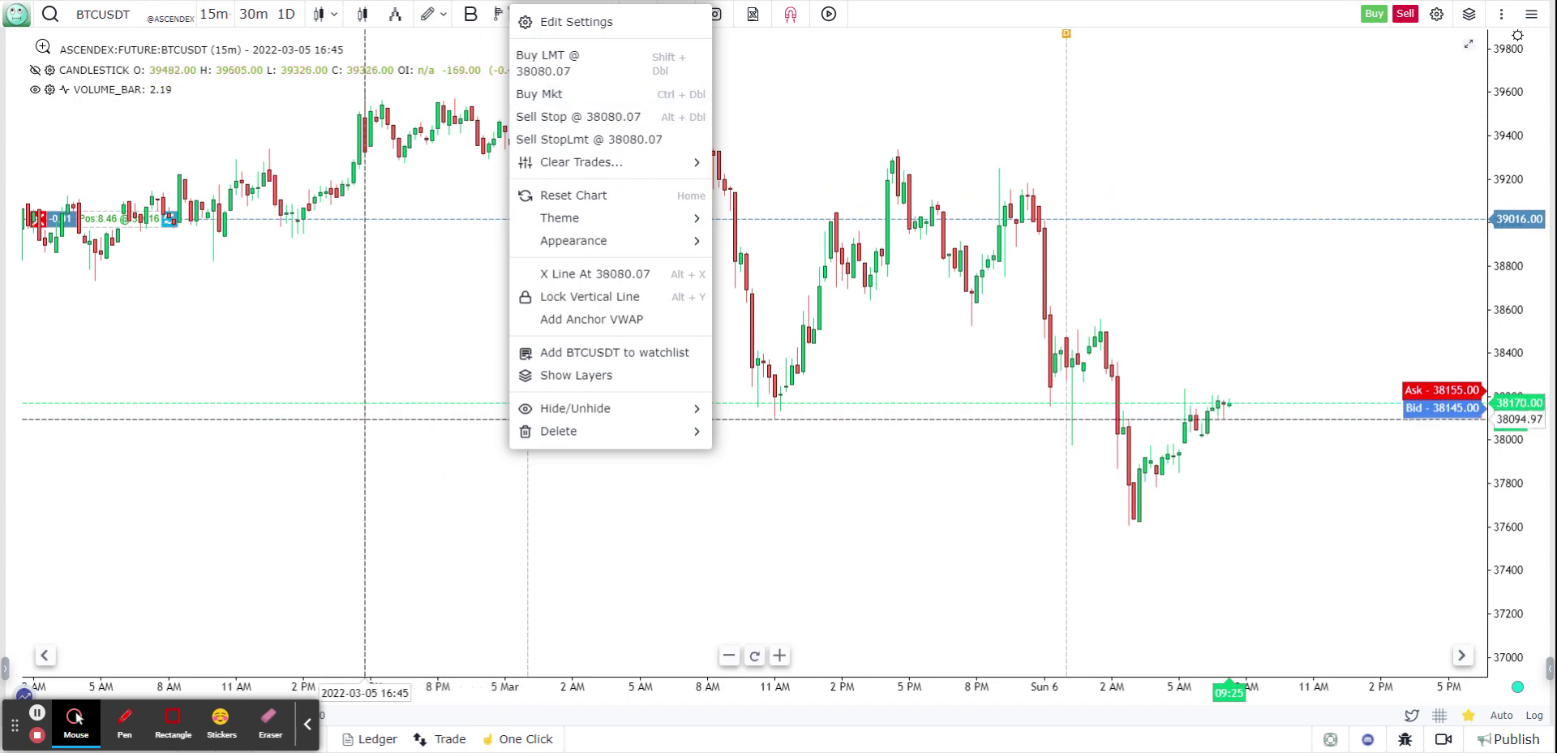
{"action": "right_click", "coordinate": [365, 418]}
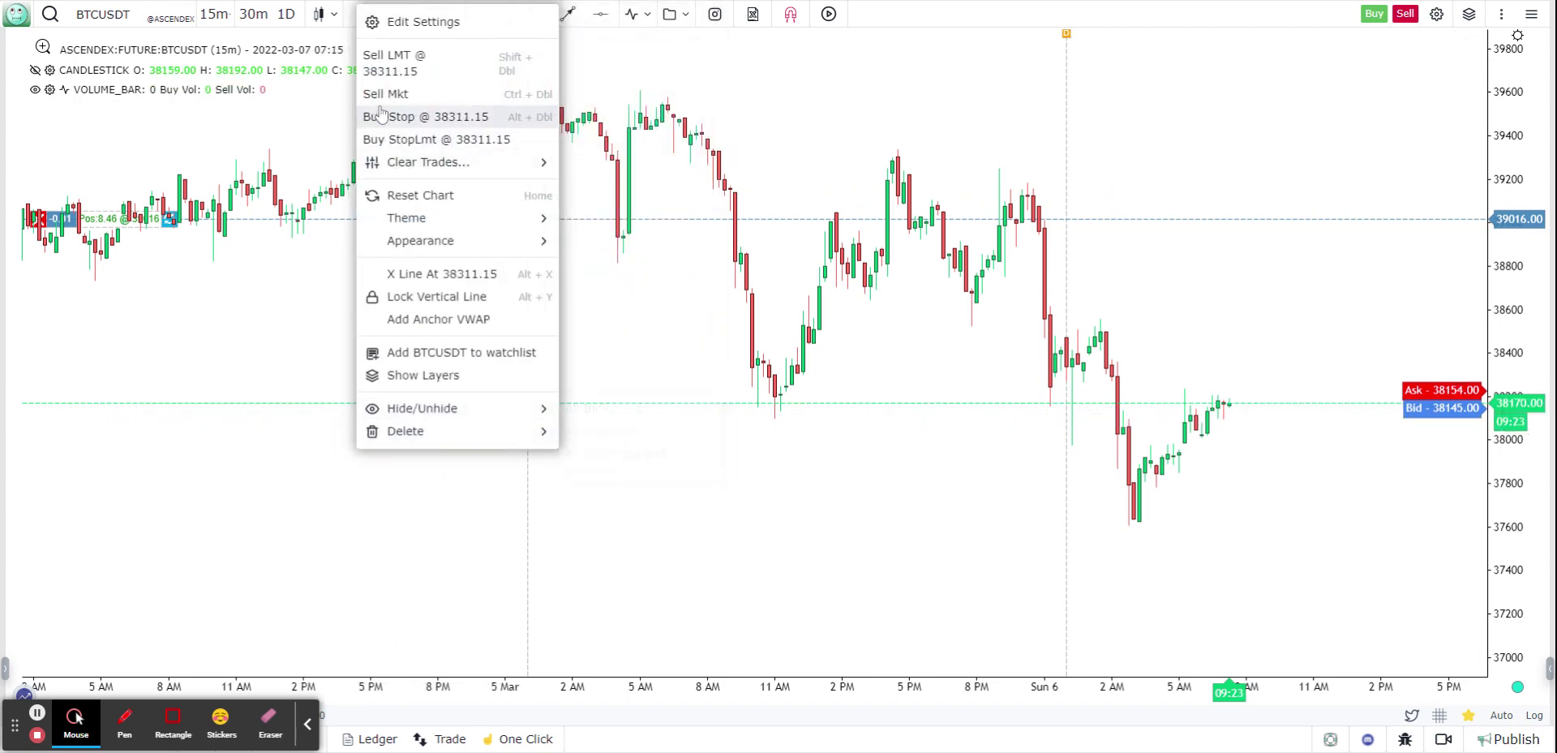
{"action": "right_click", "coordinate": [632, 409]}
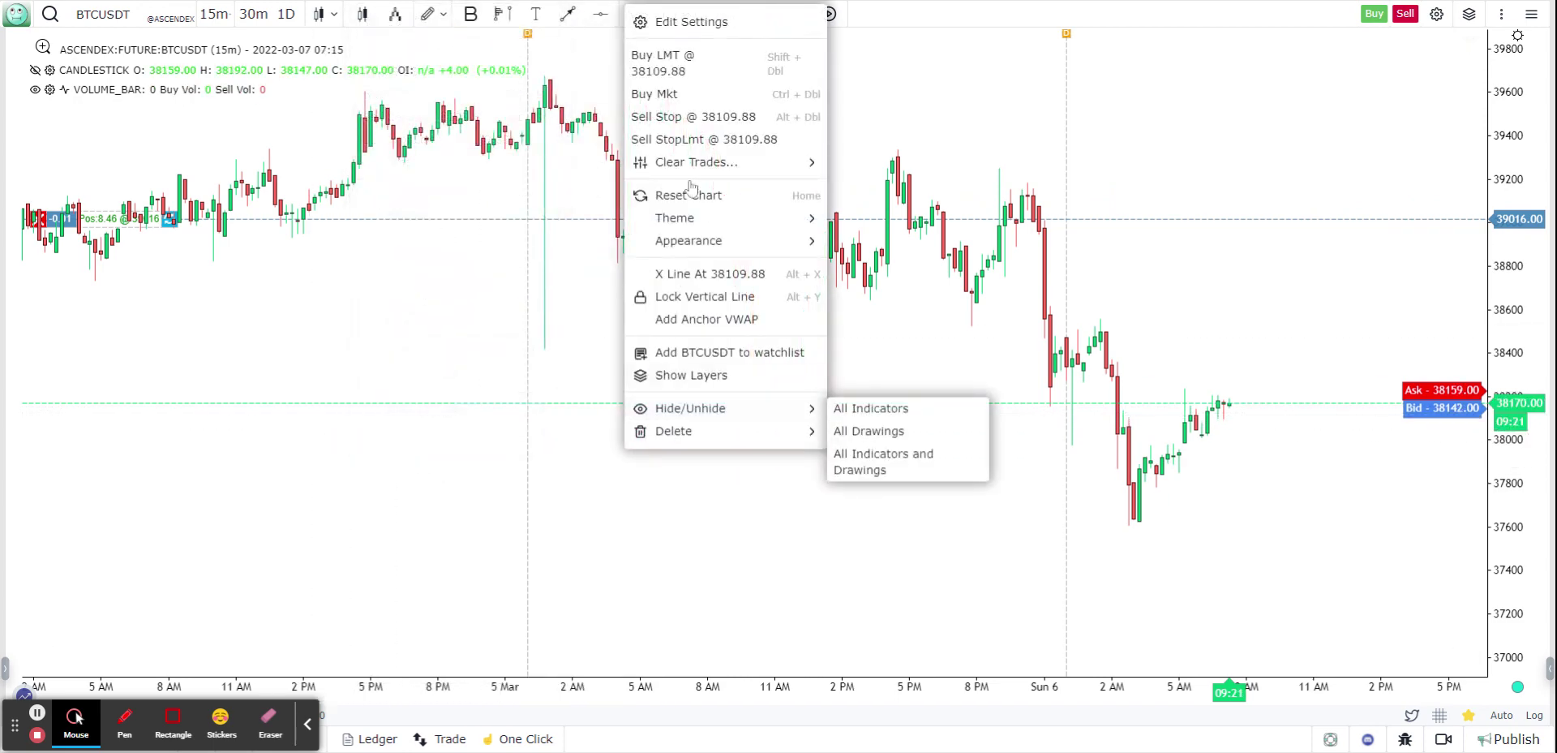
{"action": "left_click", "coordinate": [655, 94]}
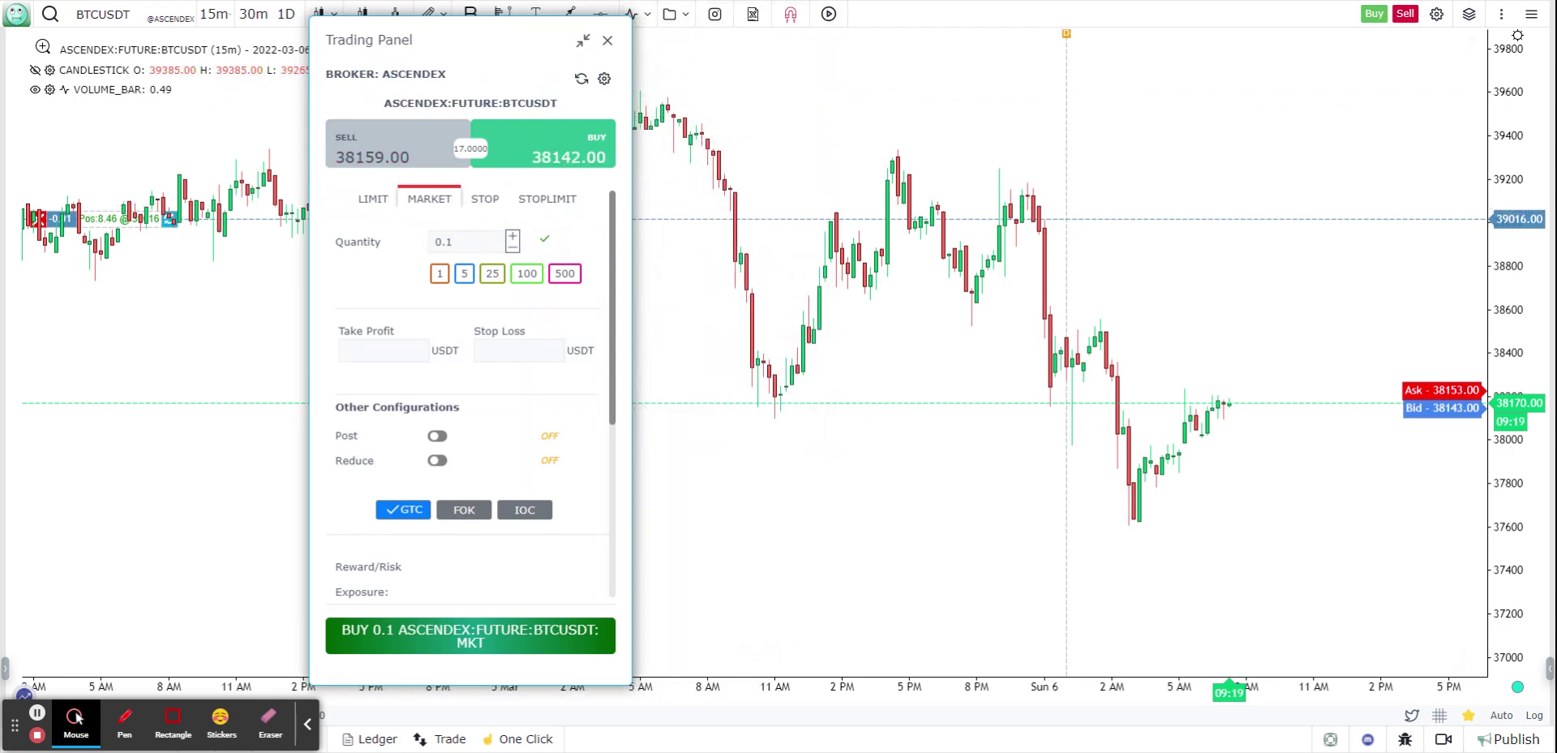
{"action": "left_click", "coordinate": [445, 241]}
{"action": "type", "text": "0"}
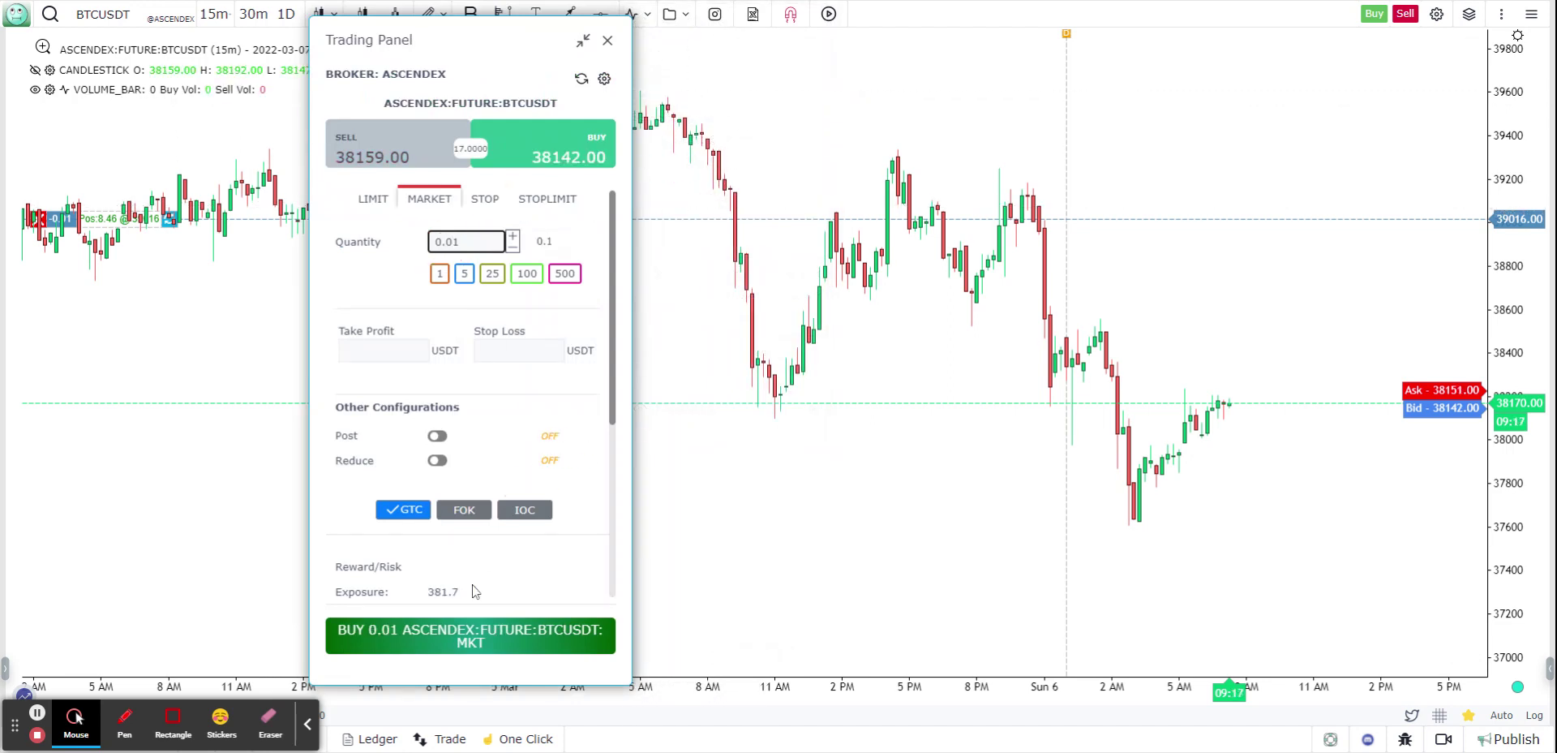
{"action": "left_click", "coordinate": [447, 640]}
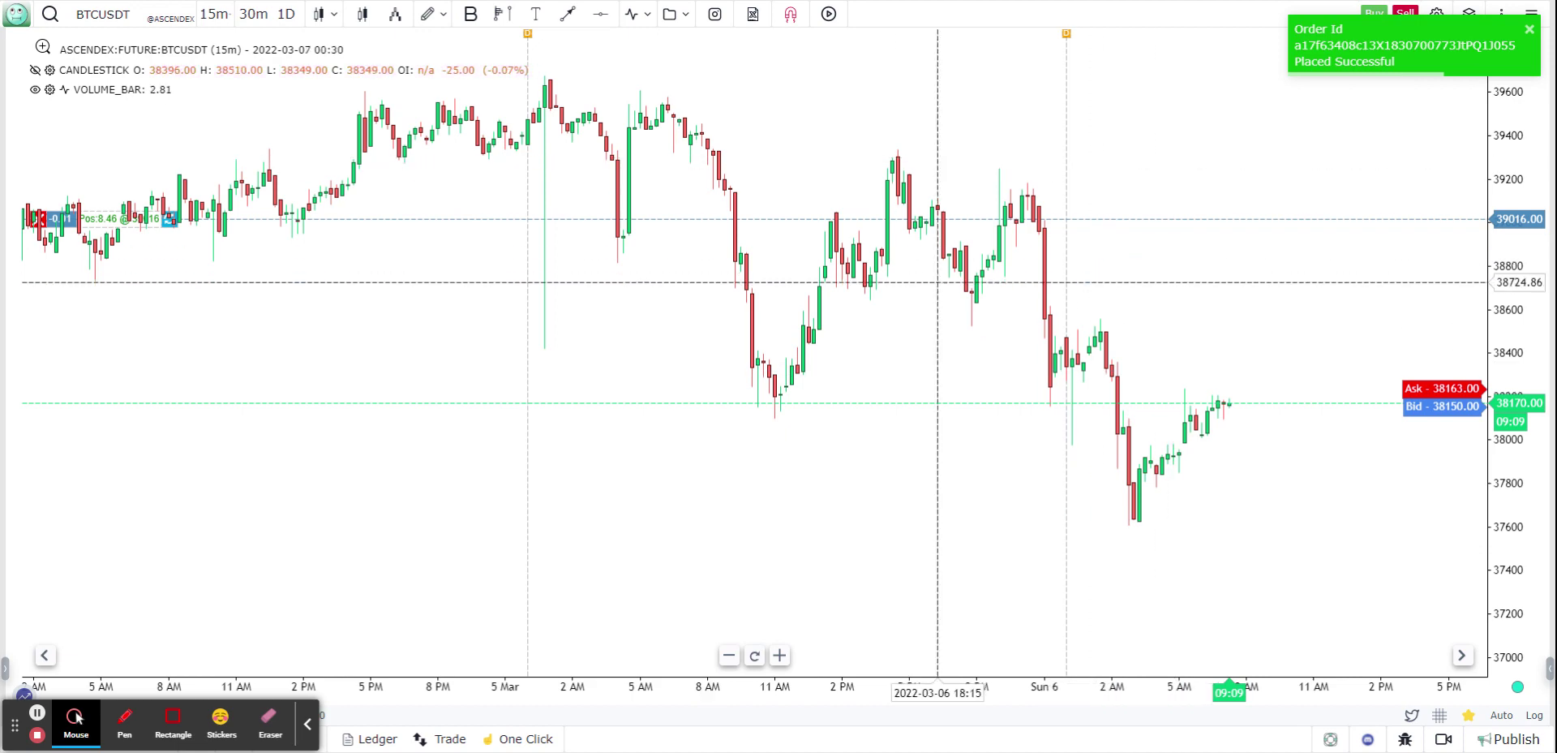
{"action": "left_click_drag", "start_coordinate": [931, 283], "coordinate": [647, 366]}
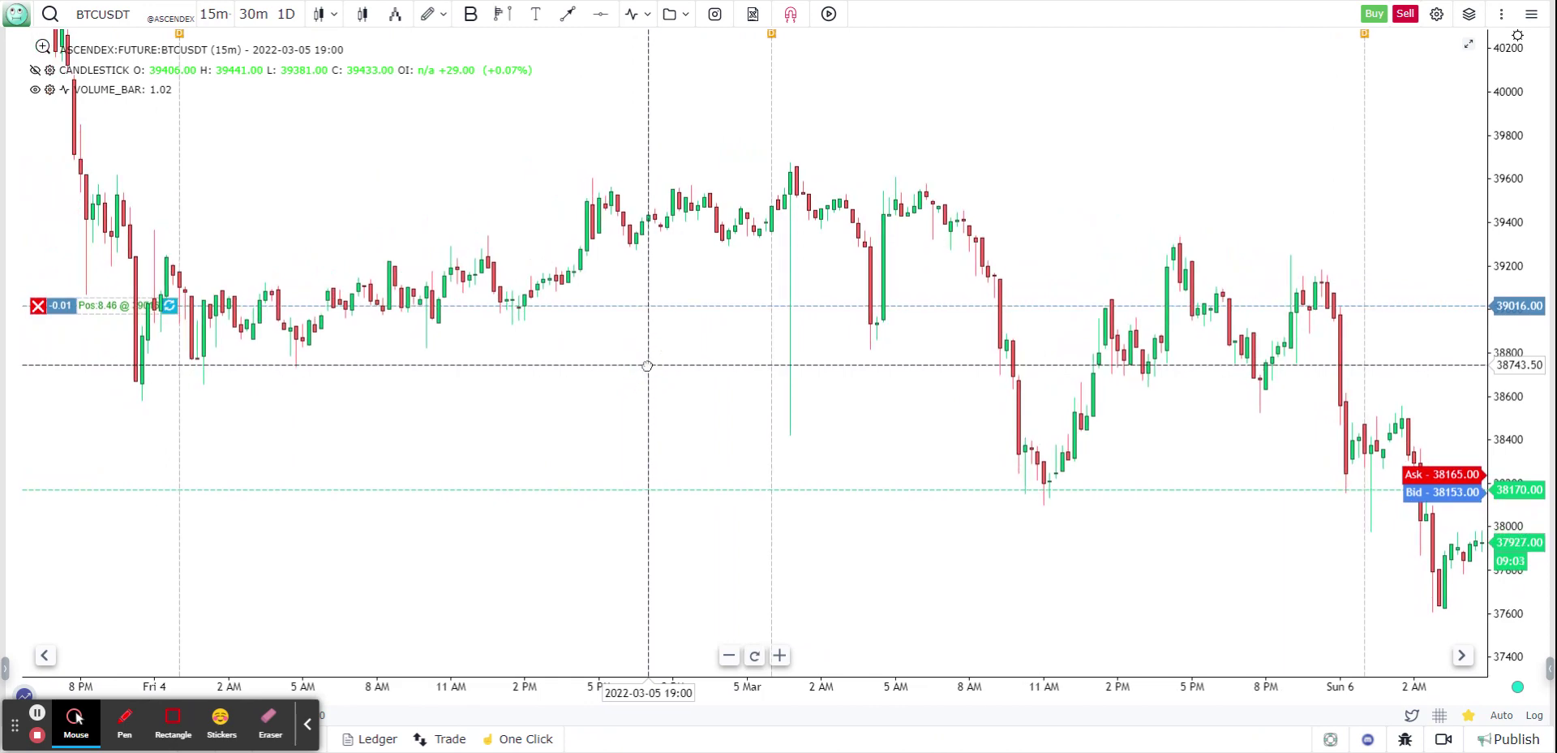